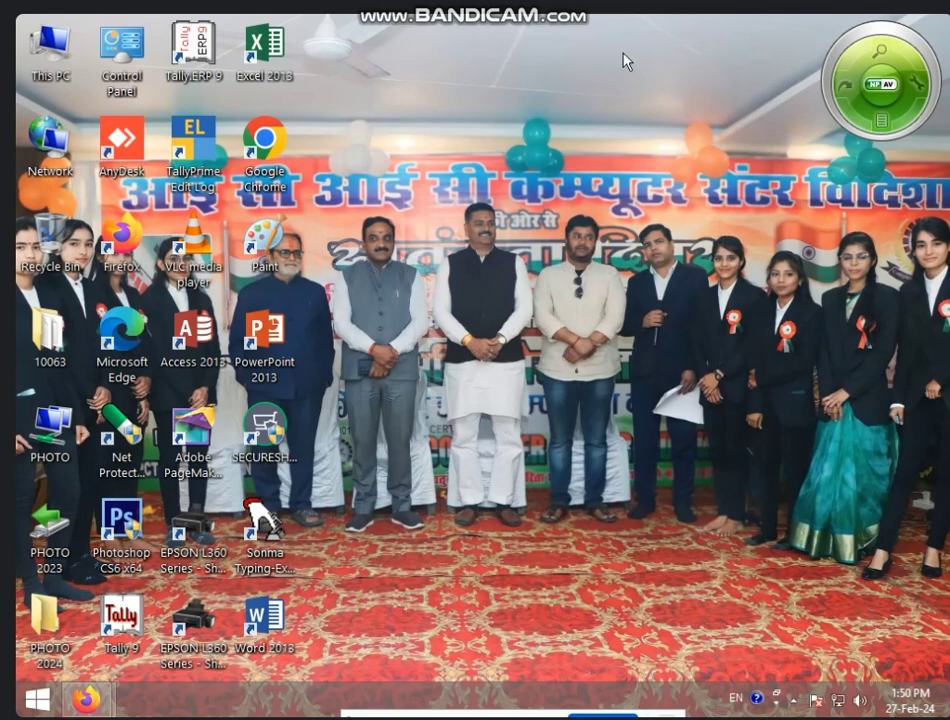
right_click(556, 219)
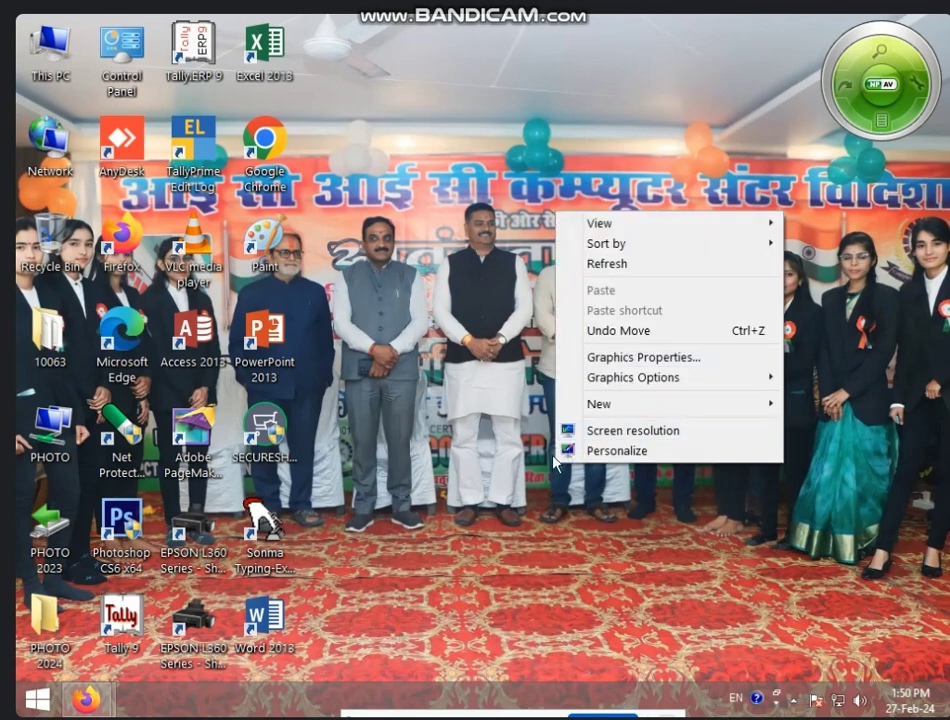
right_click(272, 330)
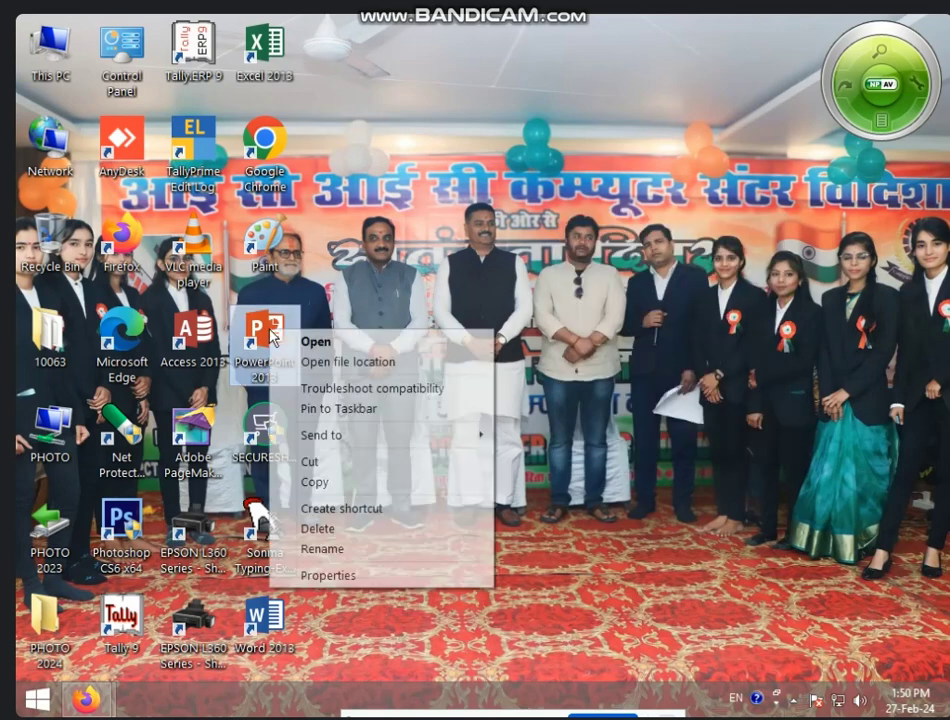
left_click(172, 468)
right_click(172, 468)
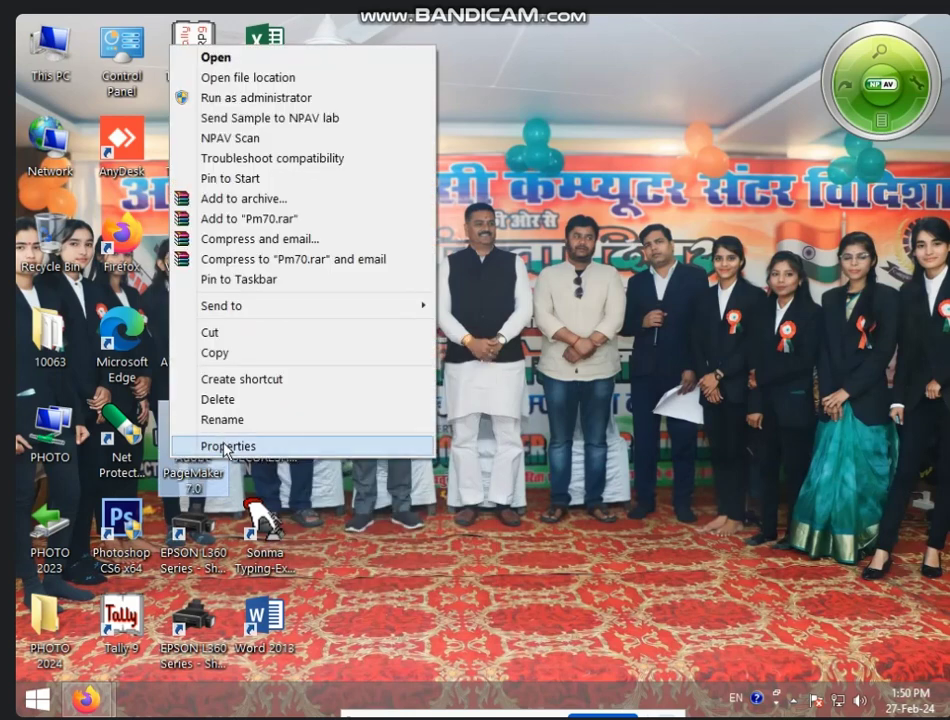
left_click(545, 215)
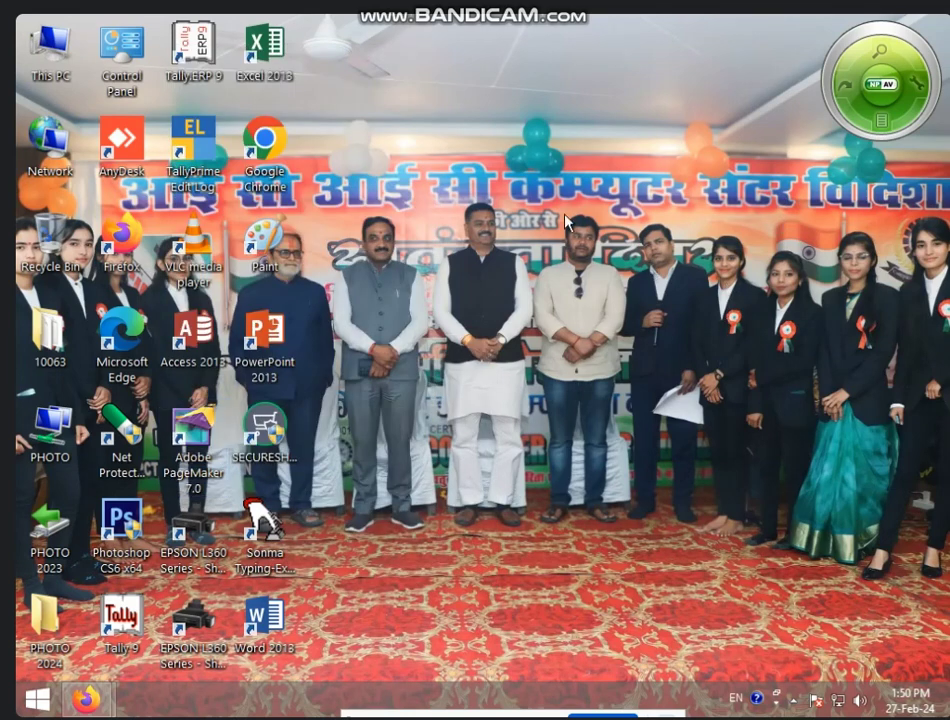
Step: Open the desktop personalization settings, apply the Lines and colors theme, replace it with the Flowers theme and return to the desktop
right_click(565, 219)
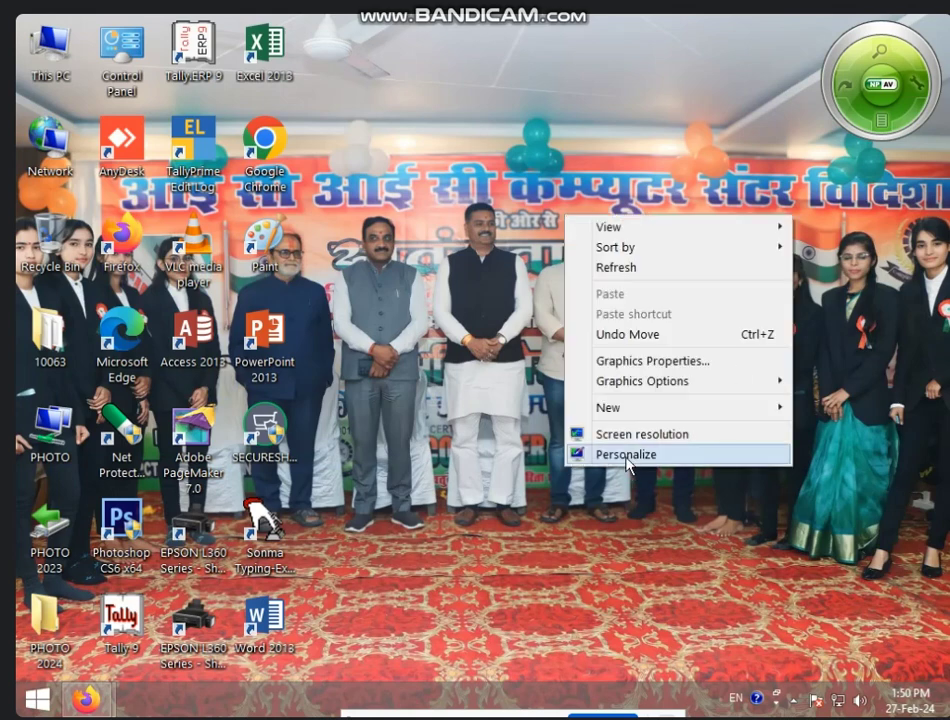
left_click(628, 456)
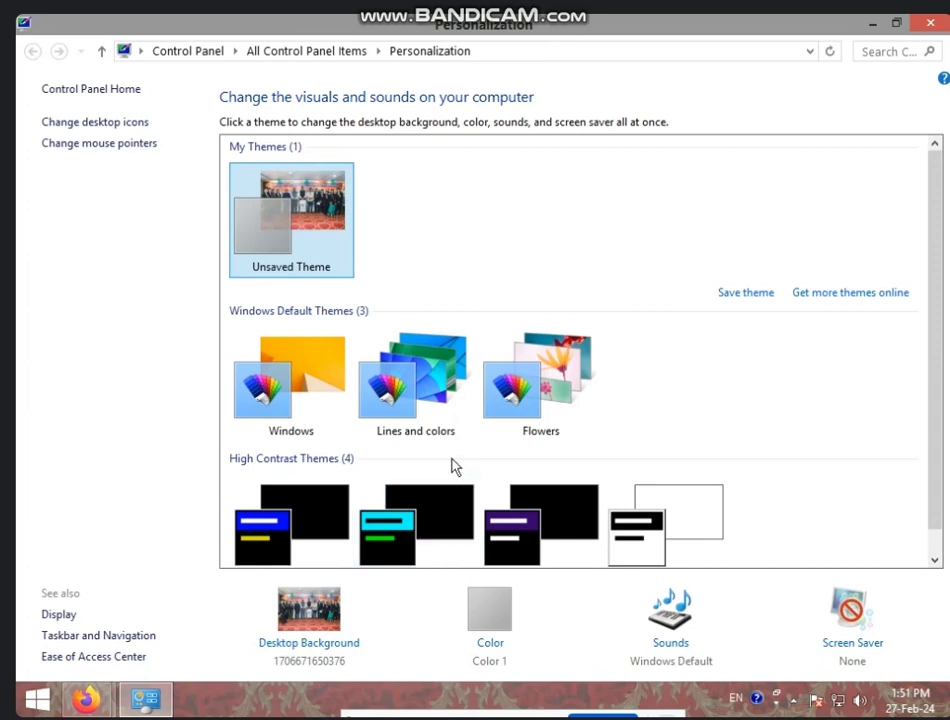
scroll(299, 246, "down", 1)
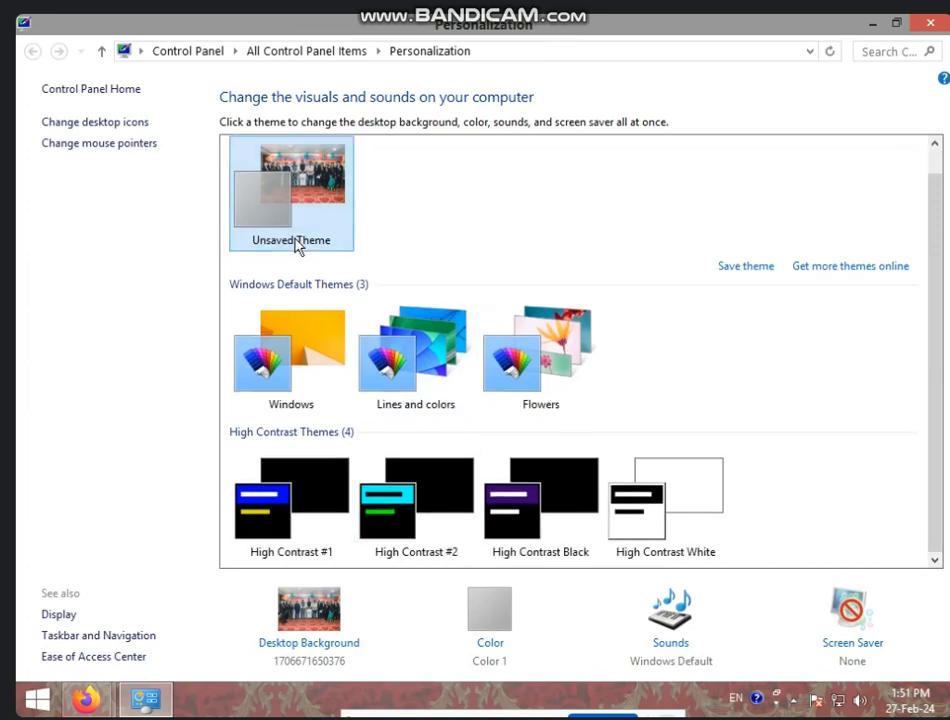
scroll(292, 238, "up", 1)
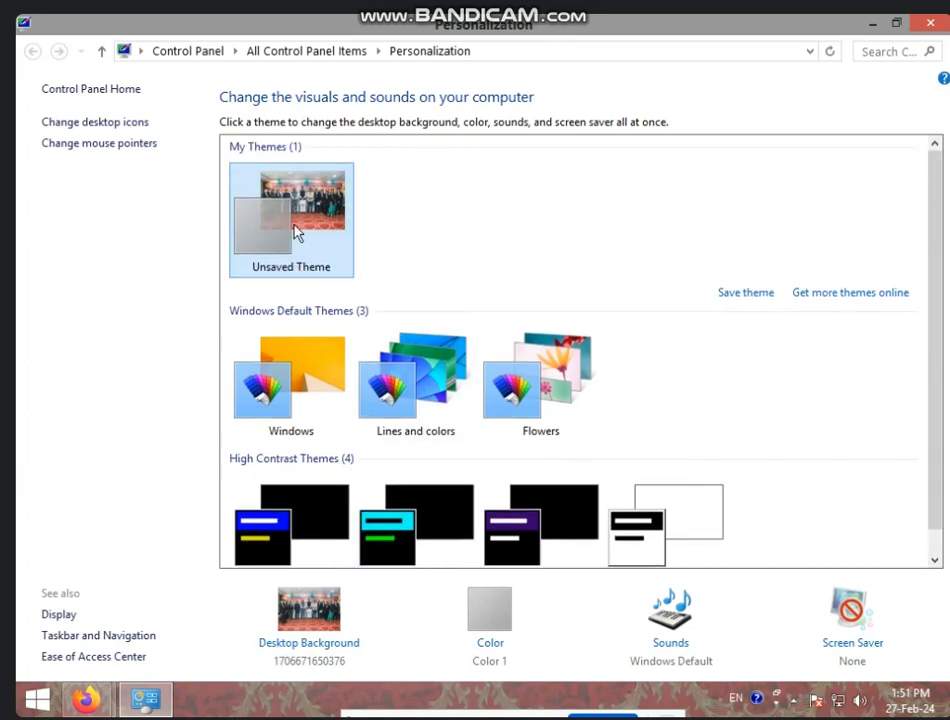
left_click(412, 409)
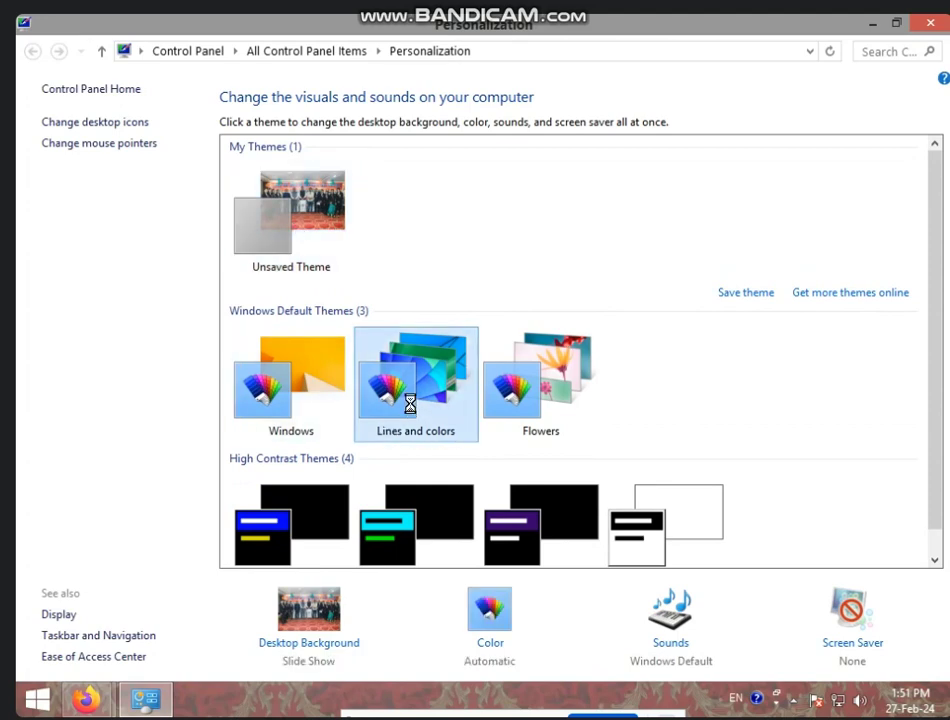
left_click(540, 412)
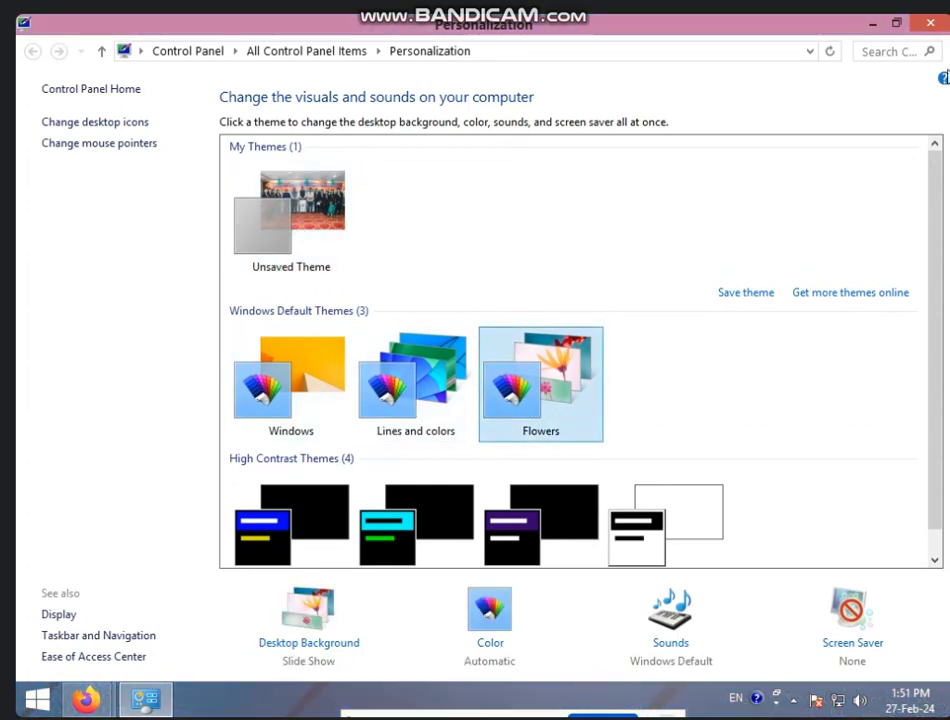
left_click(932, 23)
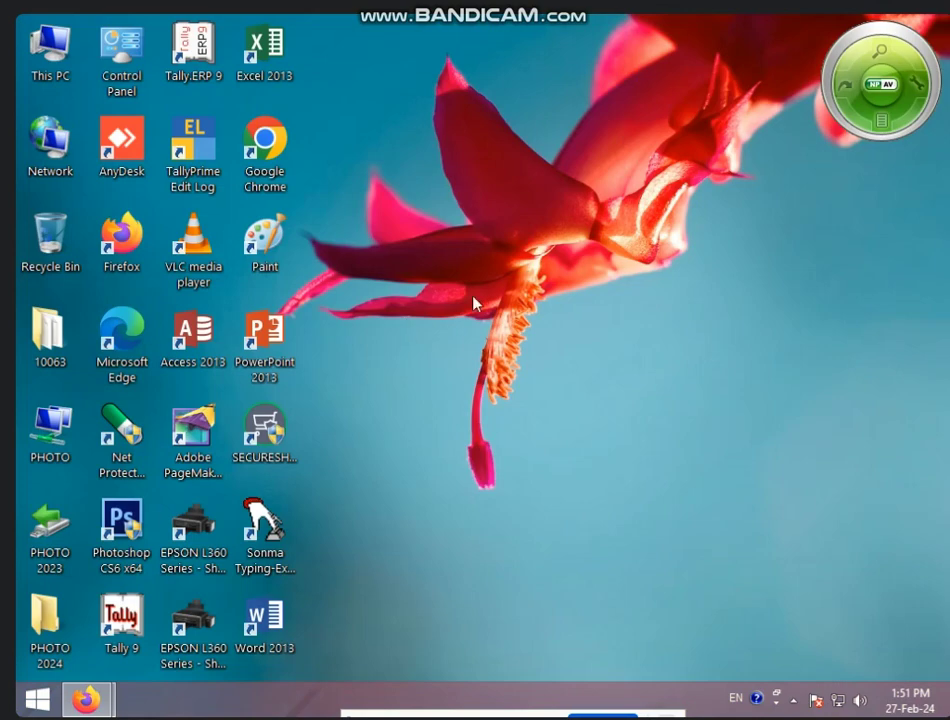
Step: Apply the Windows default theme from the desktop personalization settings and return to the desktop
right_click(496, 284)
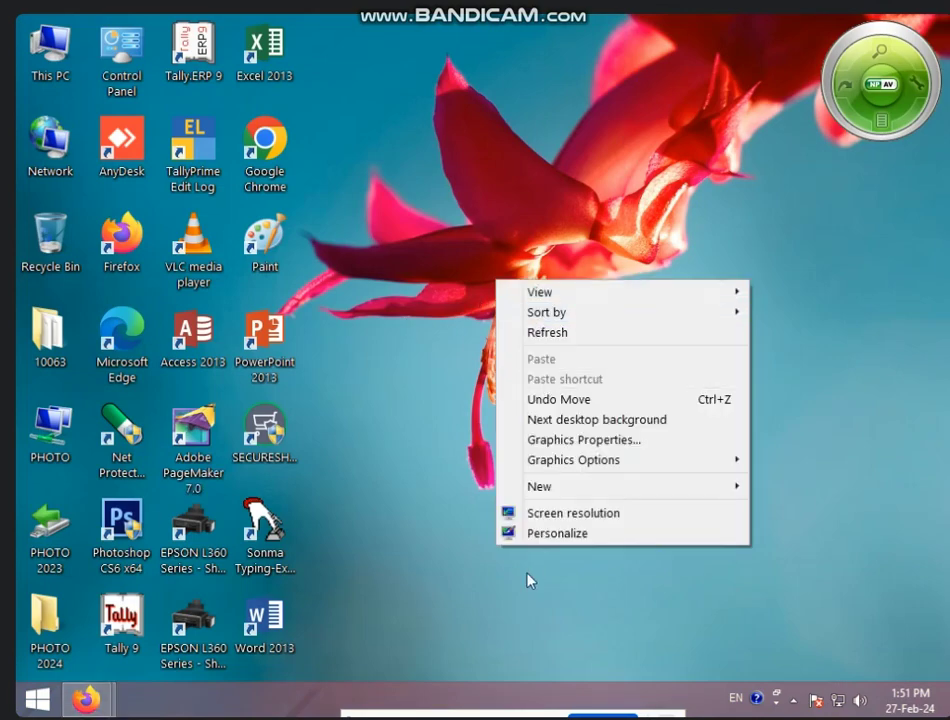
left_click(558, 533)
left_click(300, 390)
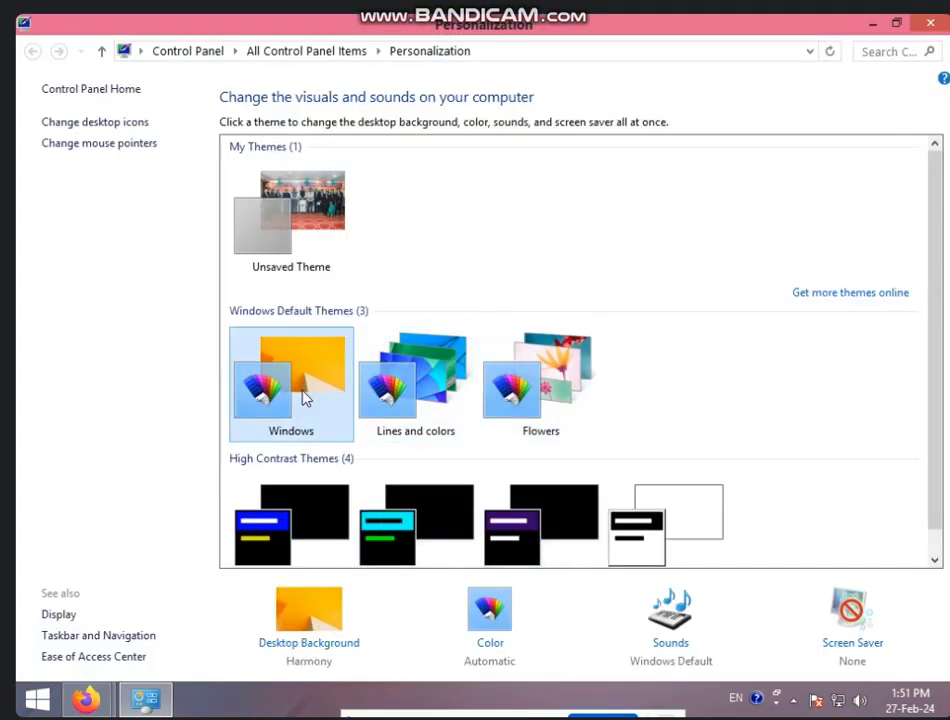
left_click(930, 23)
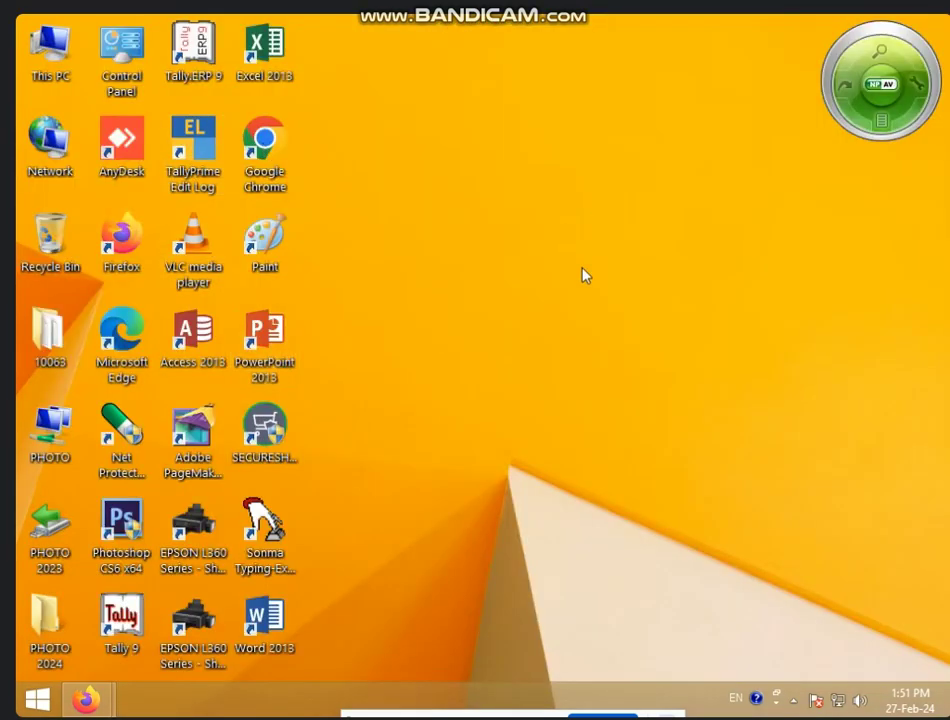
Step: Apply the High Contrast #2 theme from the desktop personalization settings and return to the desktop
right_click(548, 240)
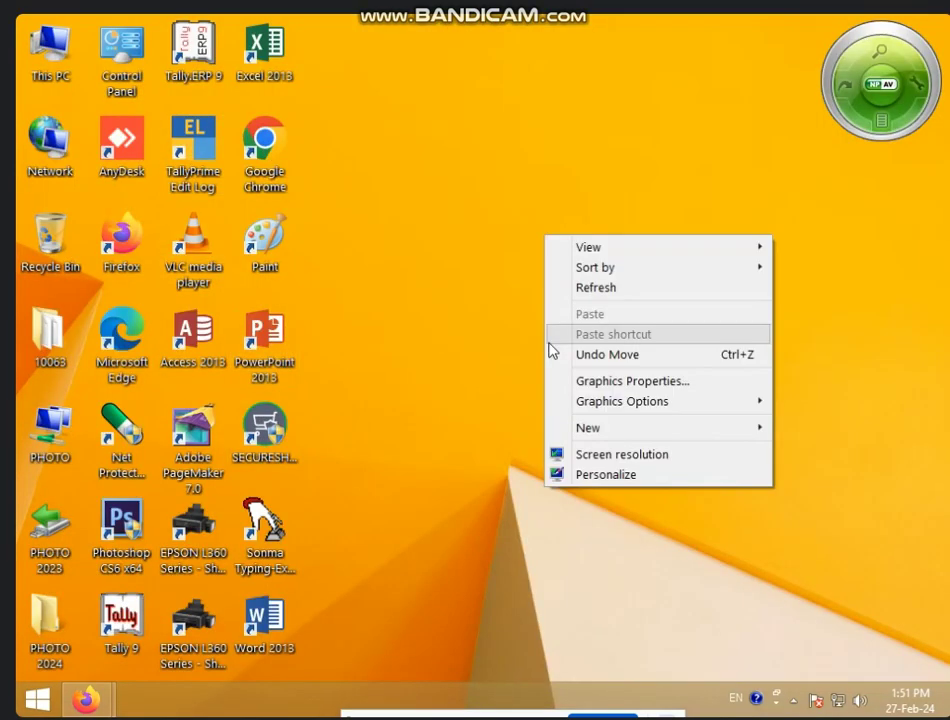
left_click(653, 476)
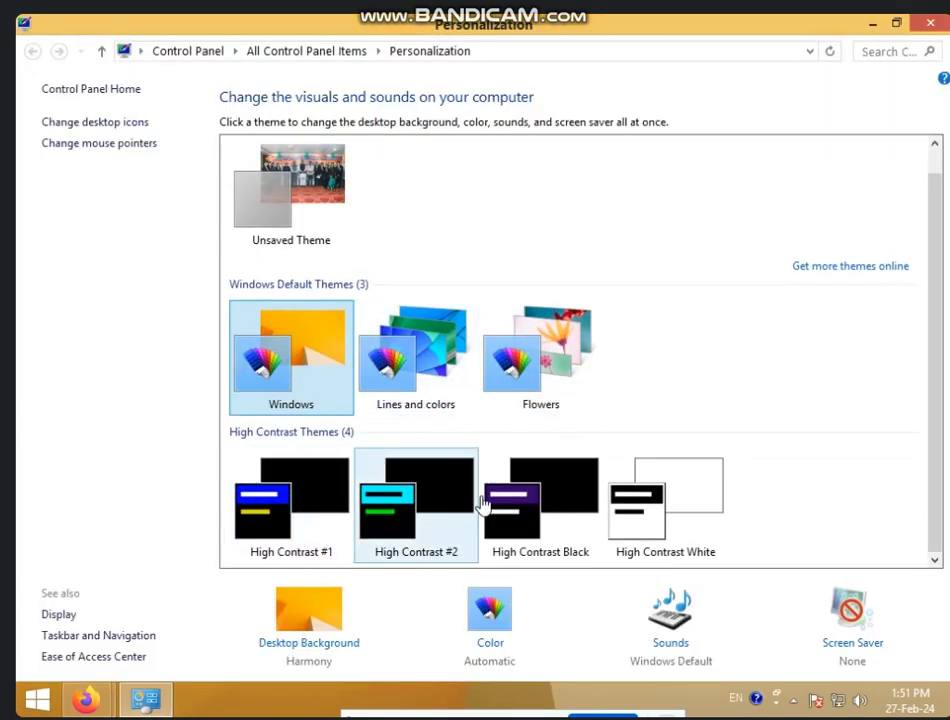
left_click(424, 520)
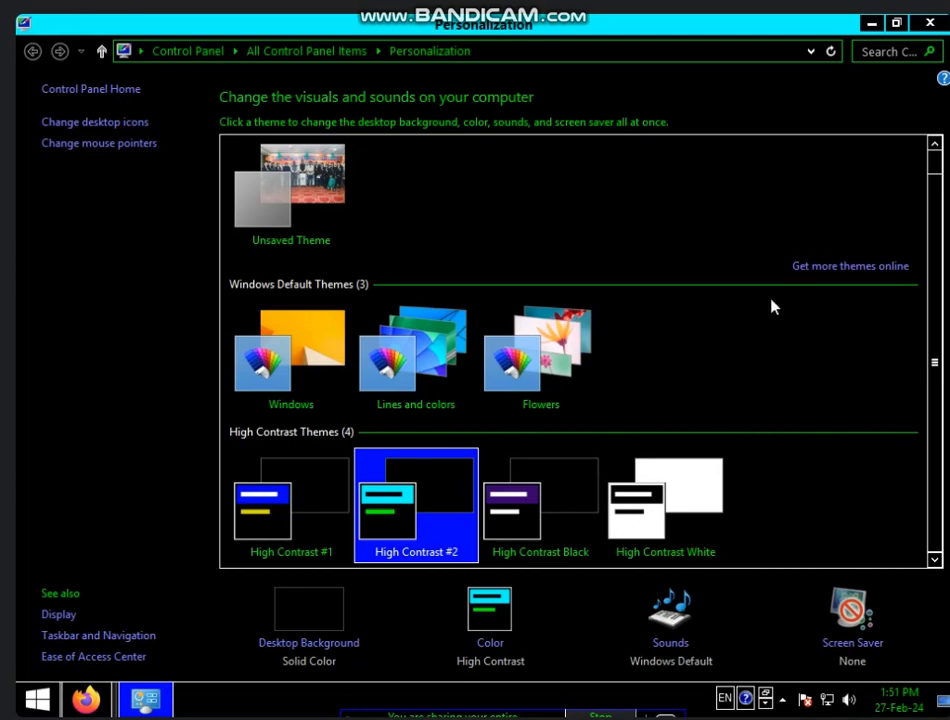
left_click(929, 22)
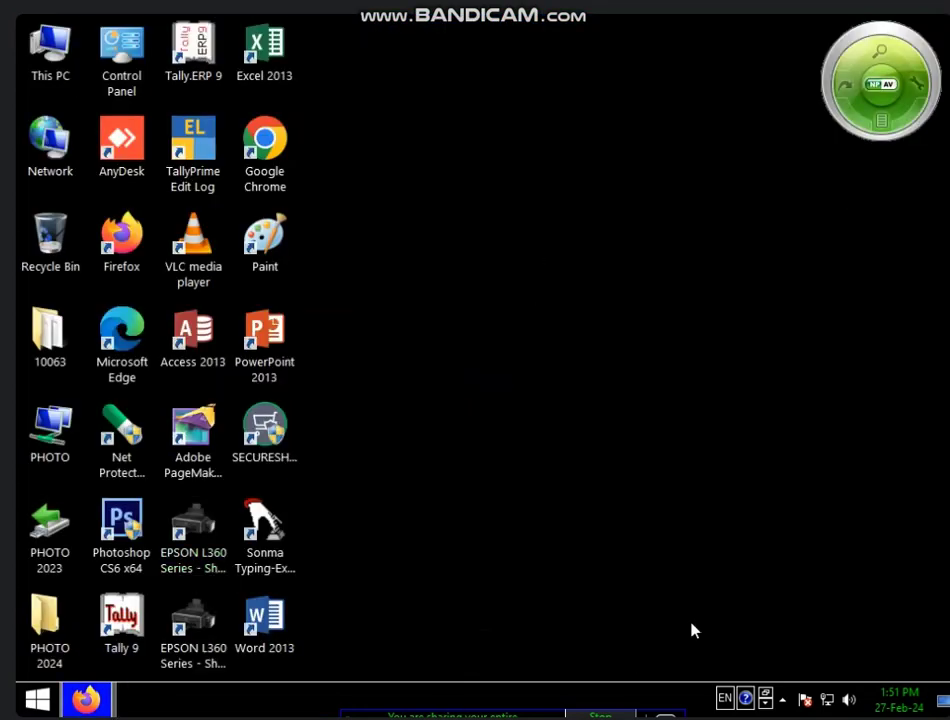
Step: Switch to the Windows theme, restore the Unsaved Theme with the group photo, and close the personalization settings
right_click(577, 336)
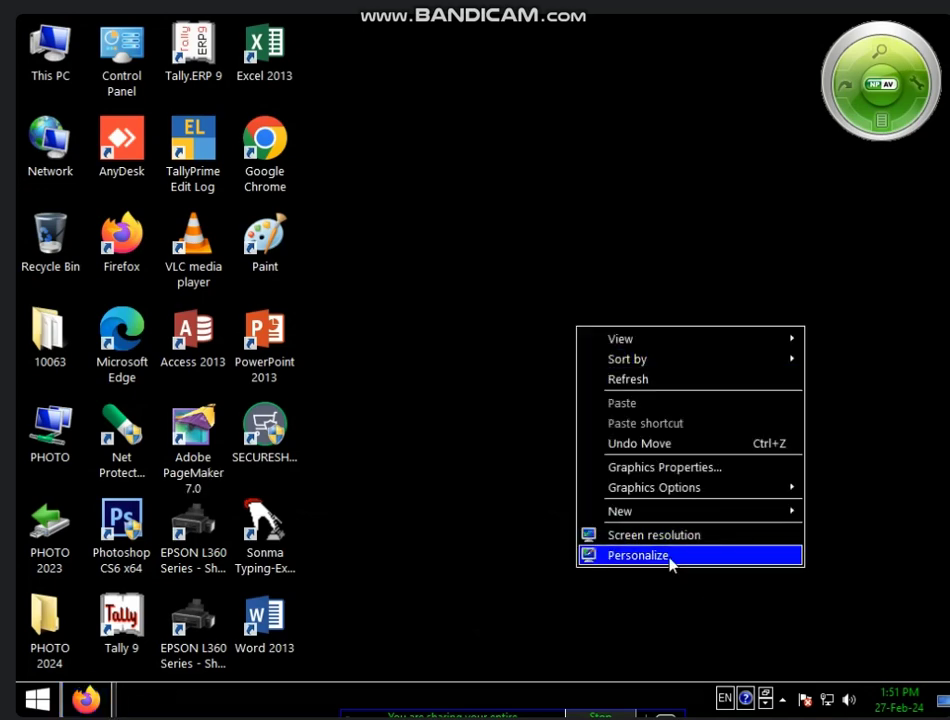
left_click(669, 558)
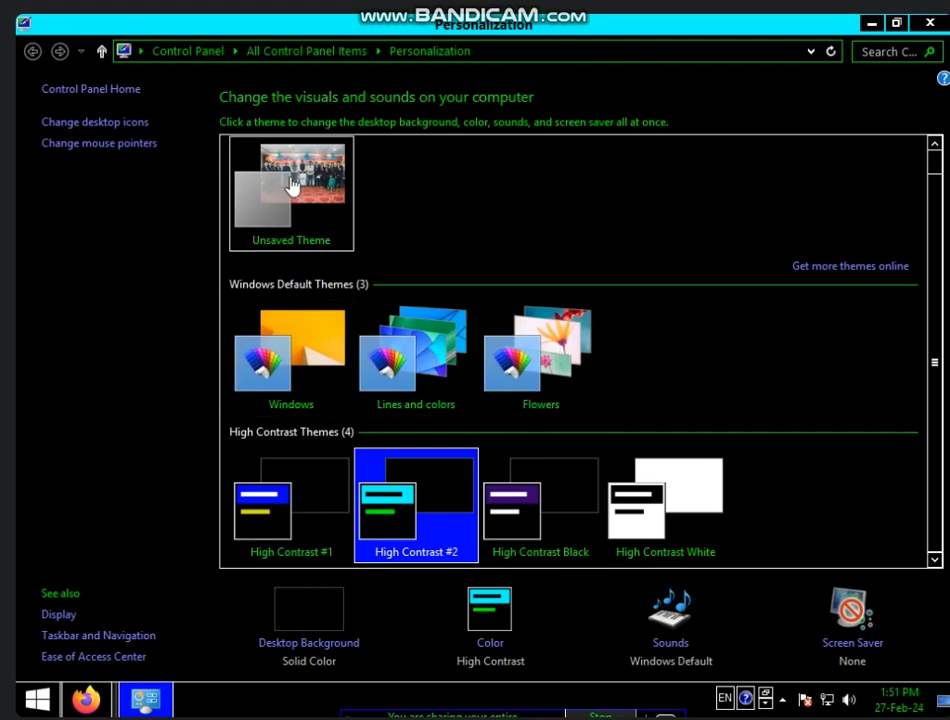
left_click(298, 347)
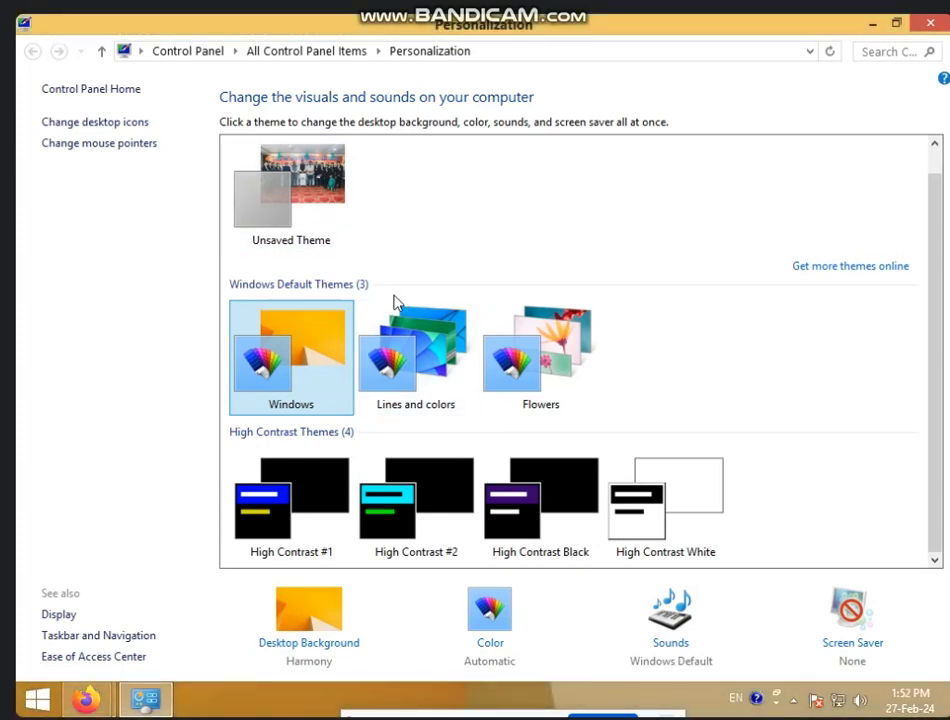
left_click(303, 214)
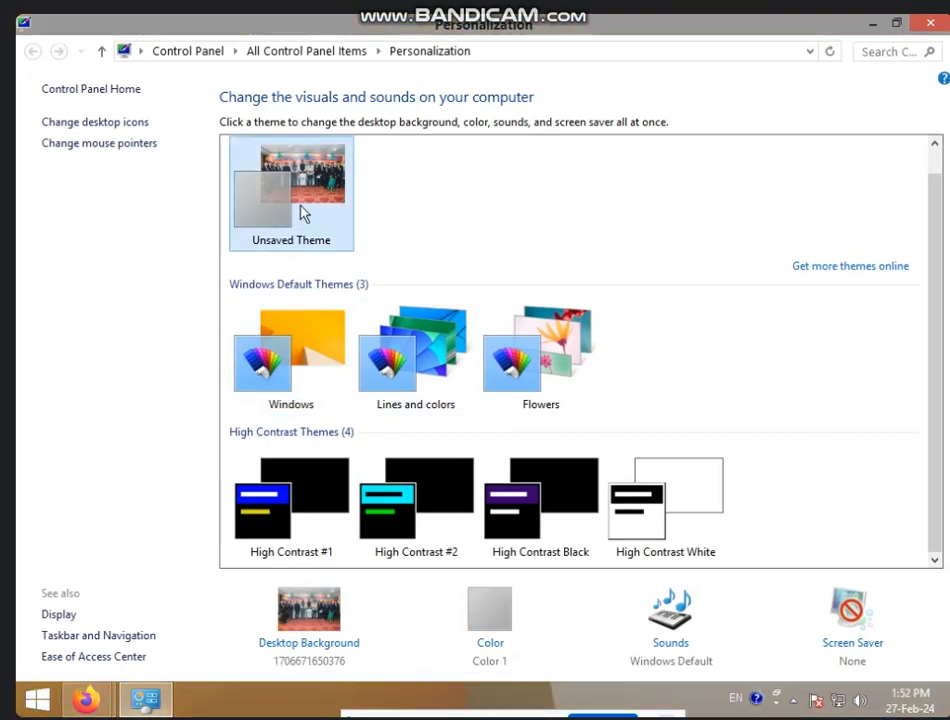
left_click(930, 22)
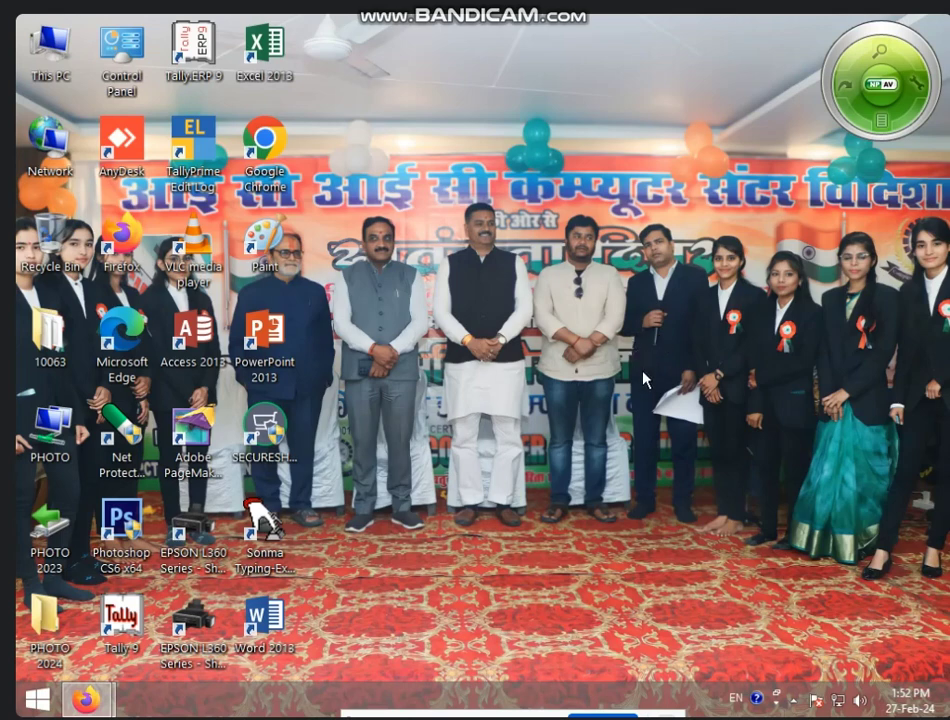
Step: Open the desktop background settings and show the pictures in the Windows Desktop Backgrounds location
right_click(532, 244)
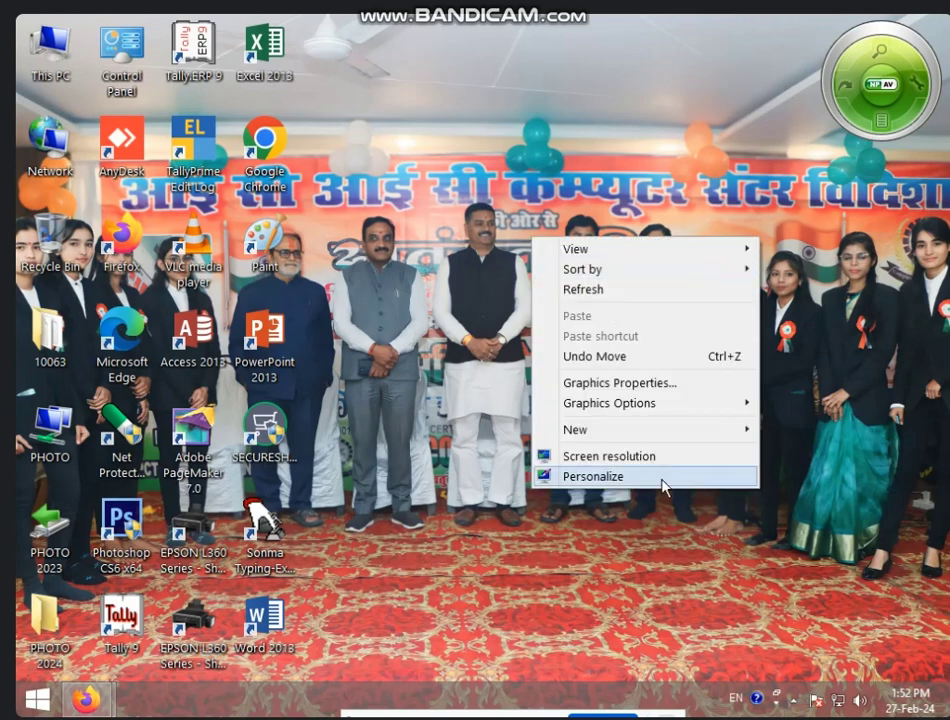
left_click(630, 486)
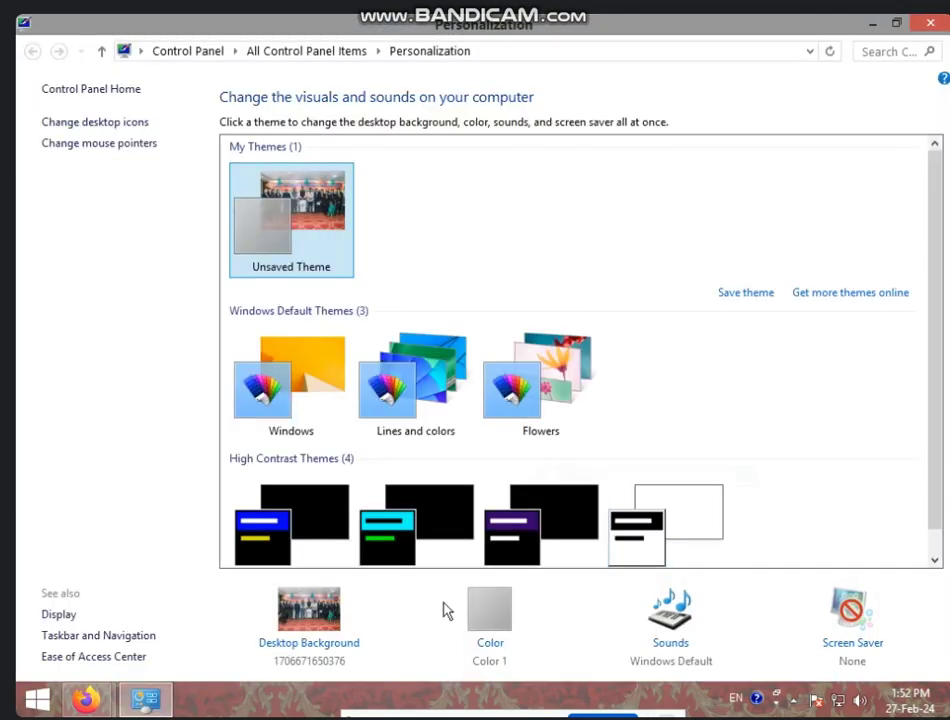
left_click(307, 643)
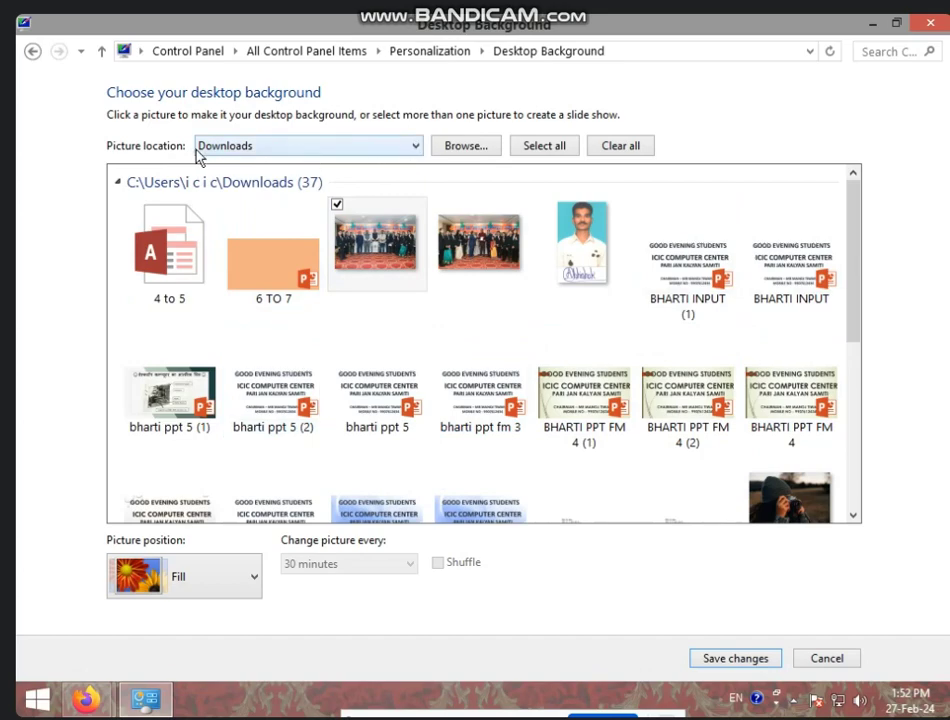
left_click(417, 147)
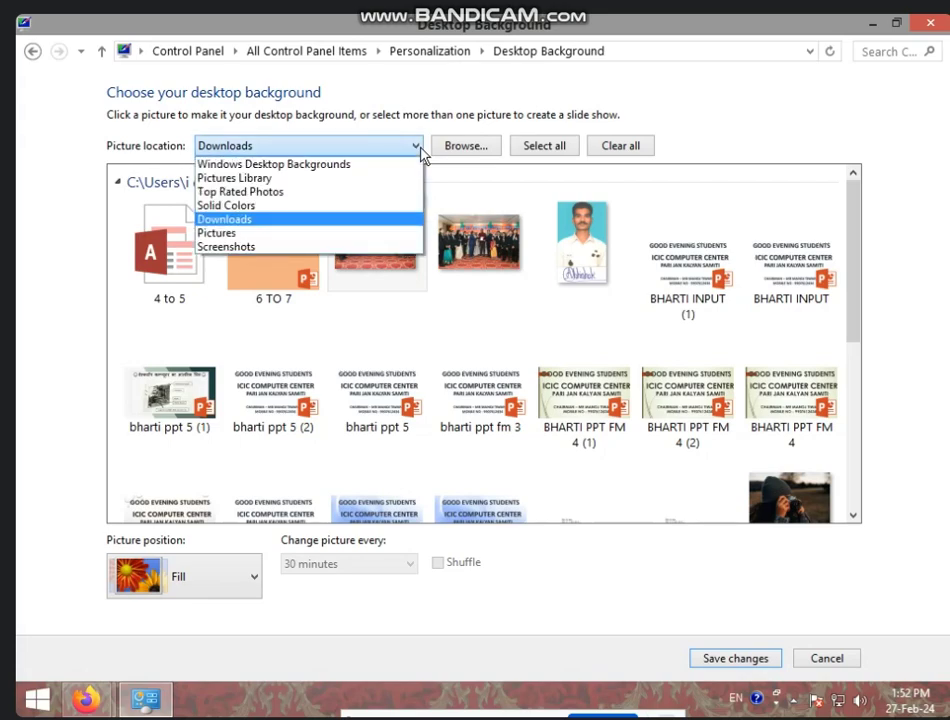
left_click(290, 164)
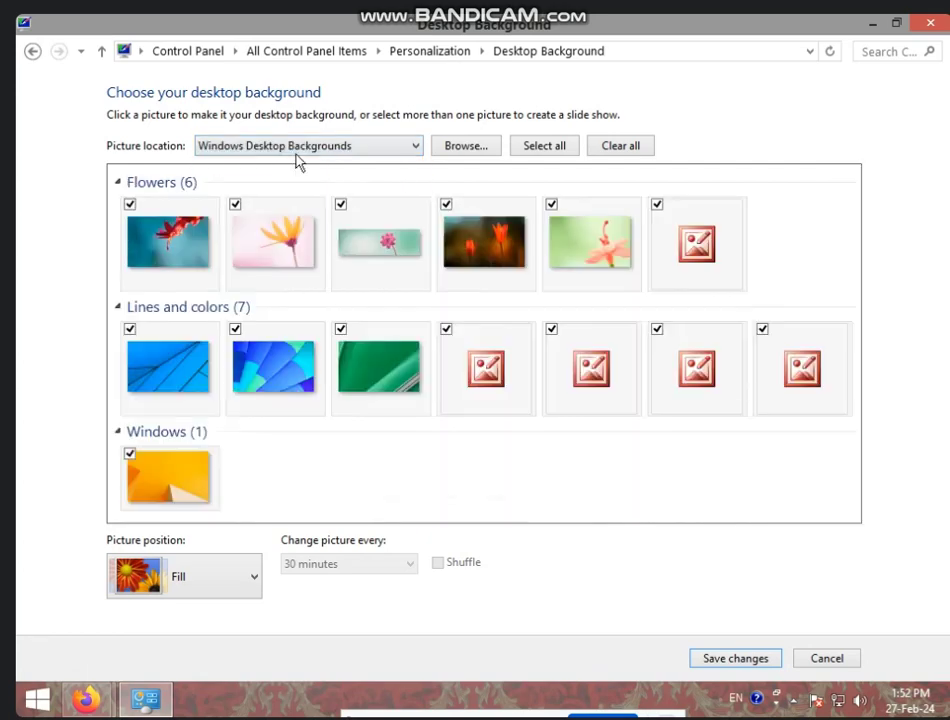
Step: Browse the Pictures Library and Top Rated Photos picture locations, returning to Pictures Library
left_click(295, 148)
left_click(290, 180)
left_click(275, 148)
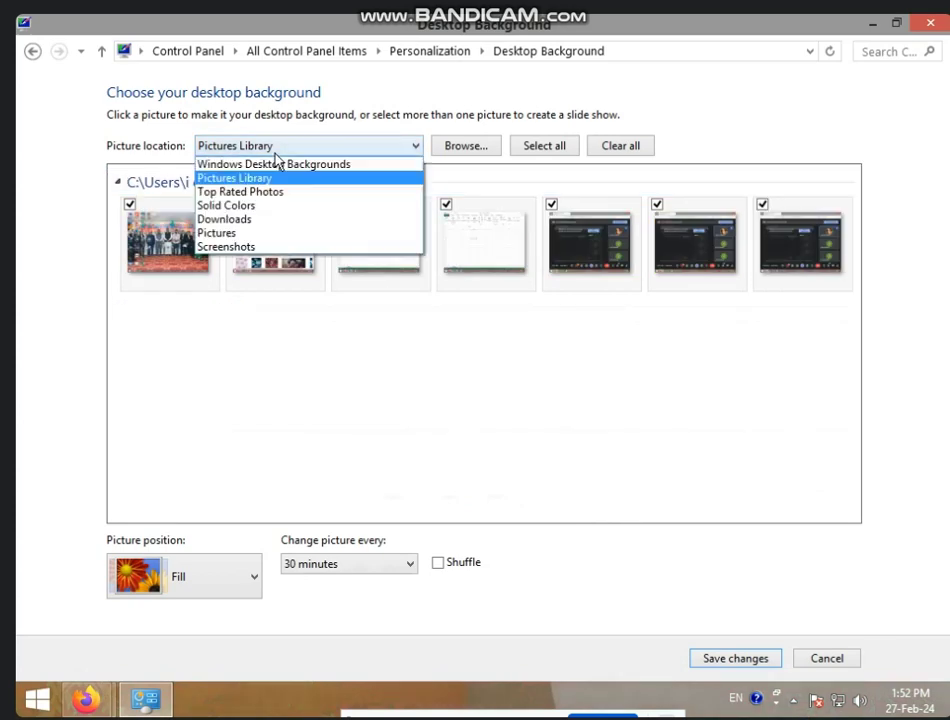
left_click(281, 192)
left_click(279, 152)
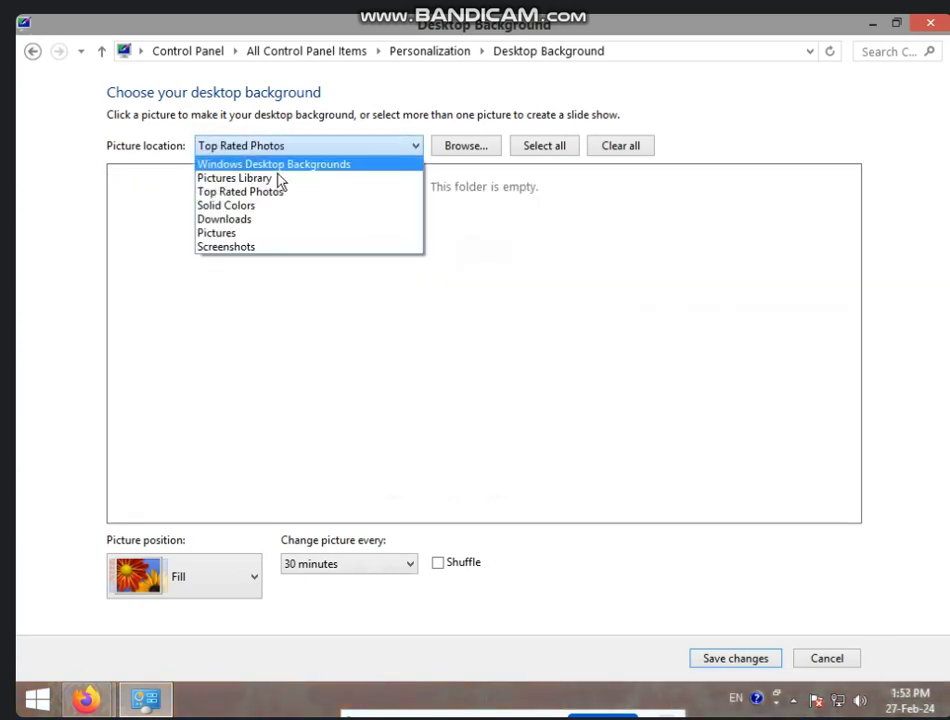
left_click(278, 180)
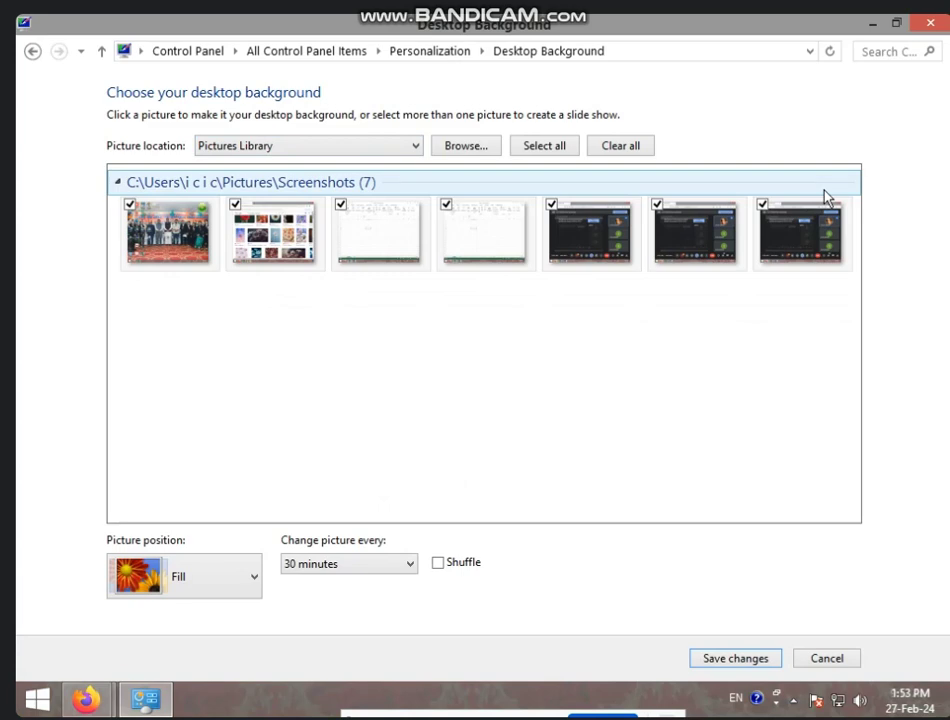
Step: View the Pictures and Screenshots picture locations, and close the desktop background settings without saving
left_click(355, 148)
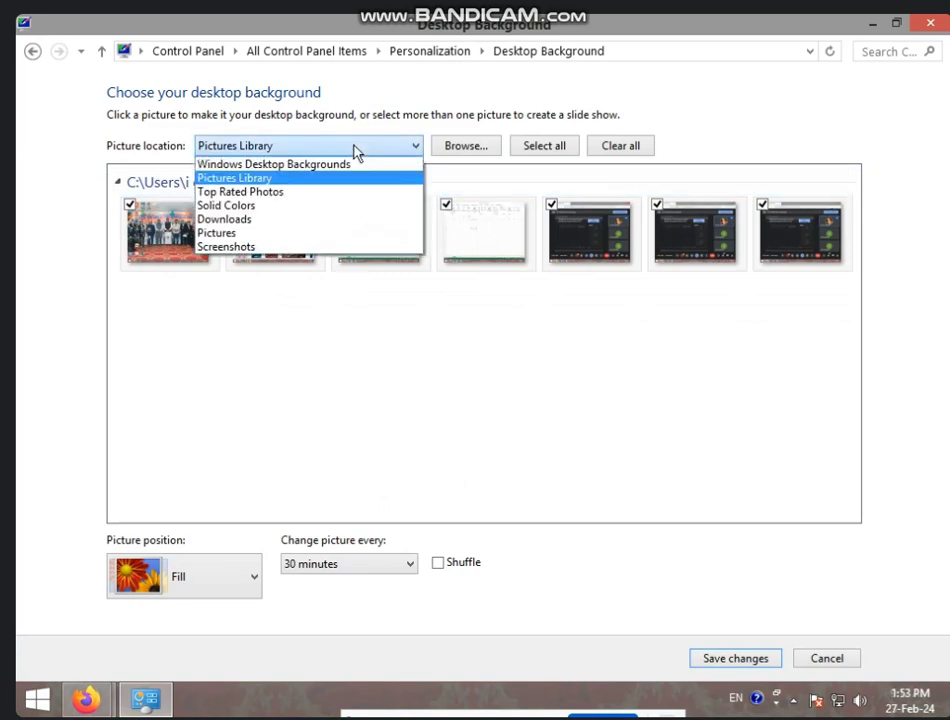
left_click(297, 249)
left_click(300, 148)
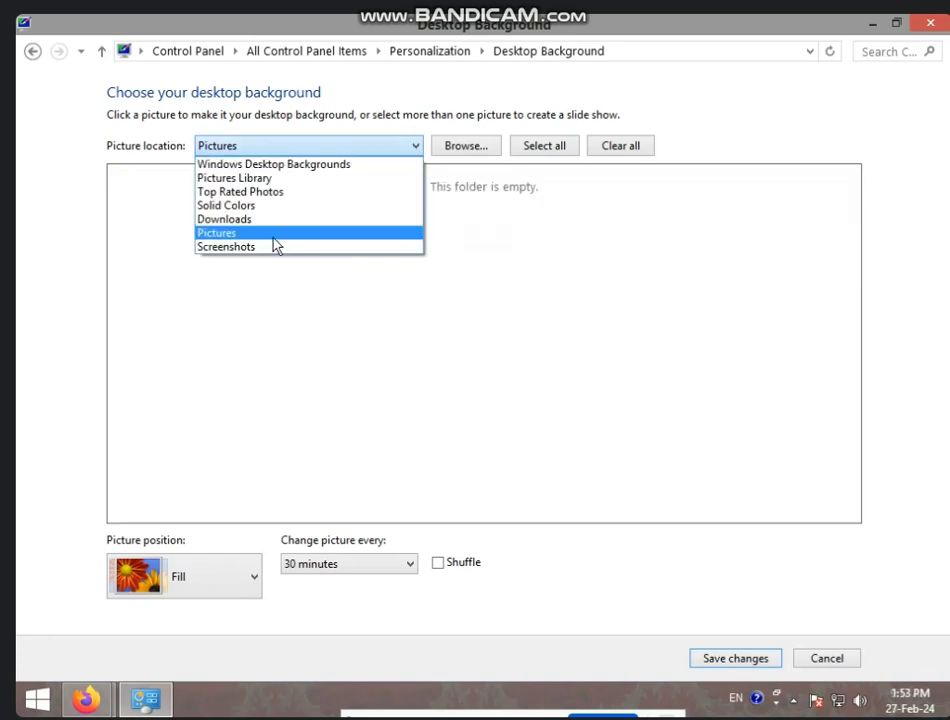
left_click(276, 246)
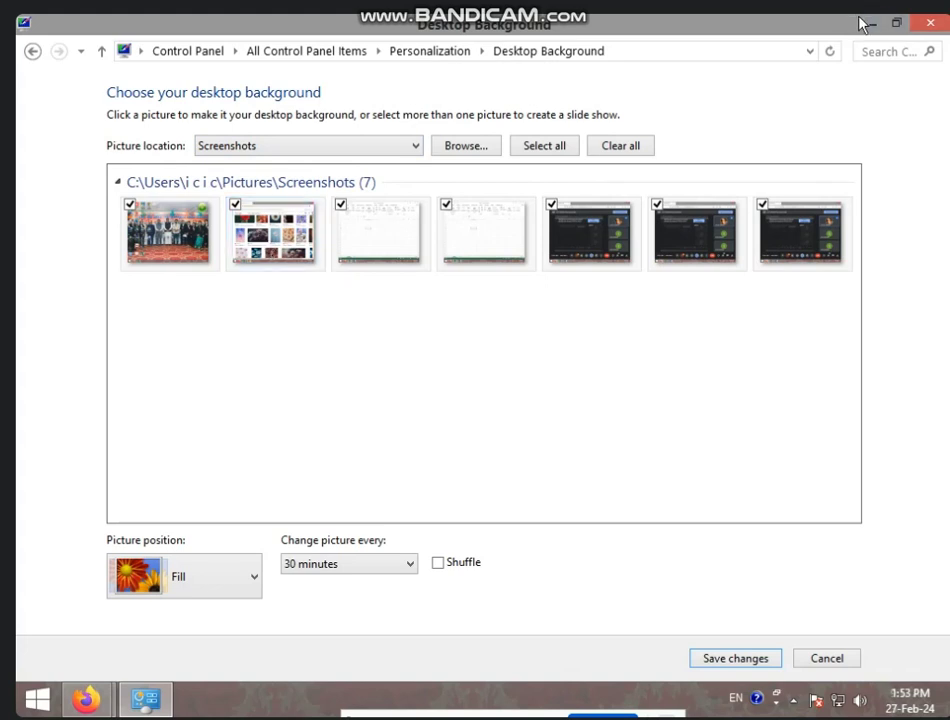
left_click(944, 22)
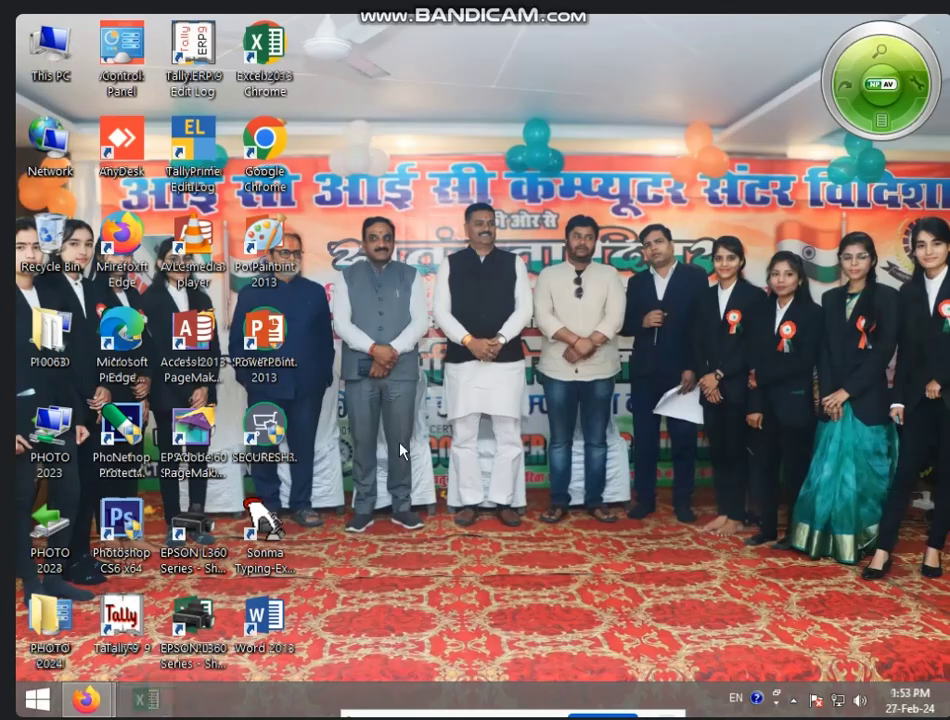
Step: Open the New Volume (D:) drive from This PC and look through its folders and files
double_click(52, 52)
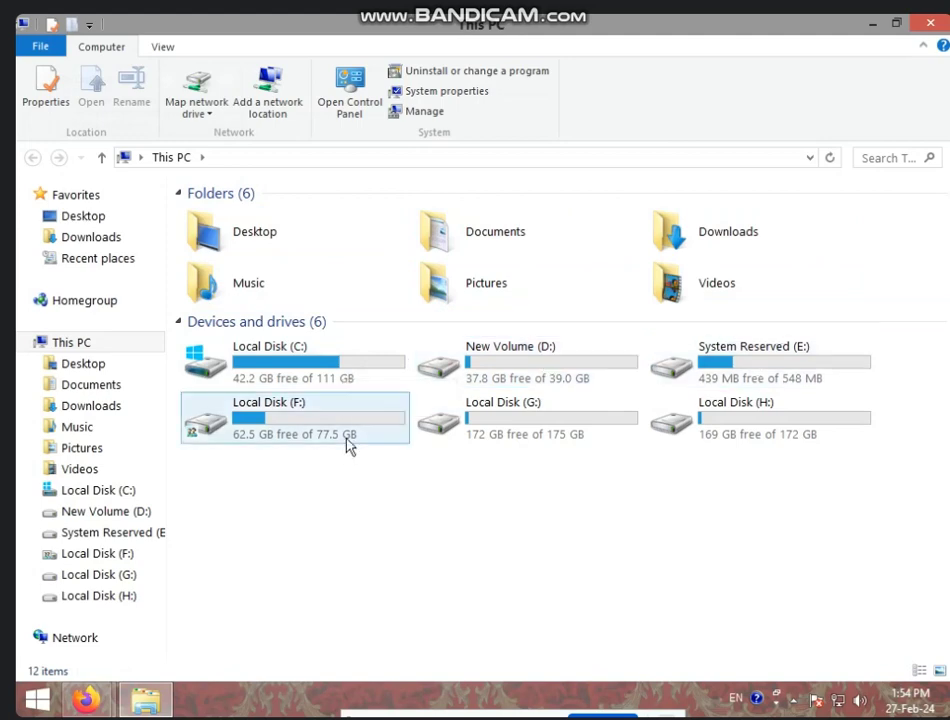
double_click(517, 366)
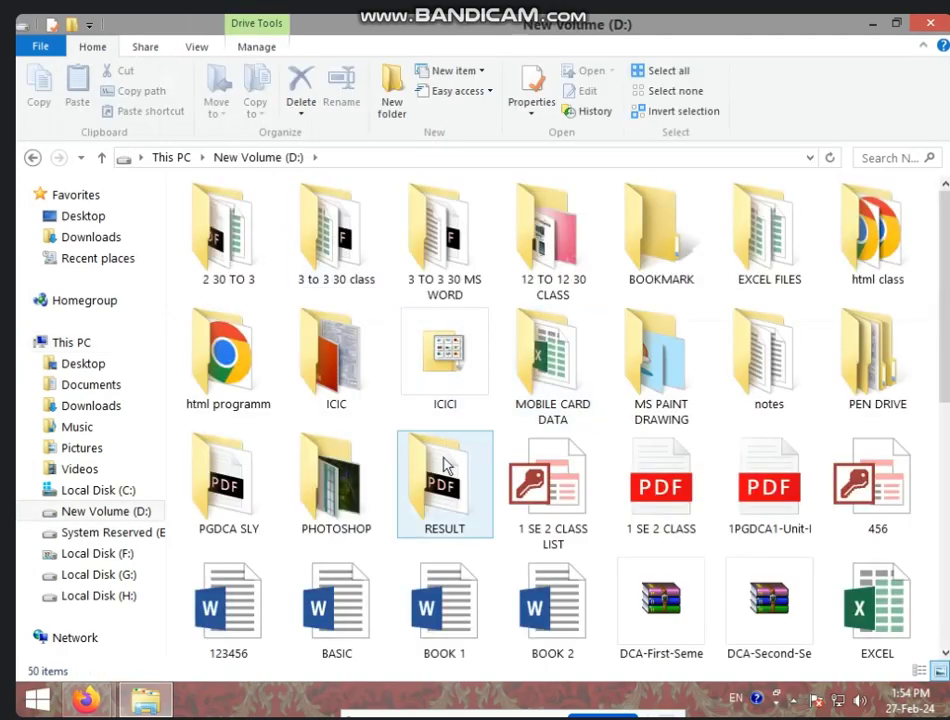
scroll(445, 465, "down", 5)
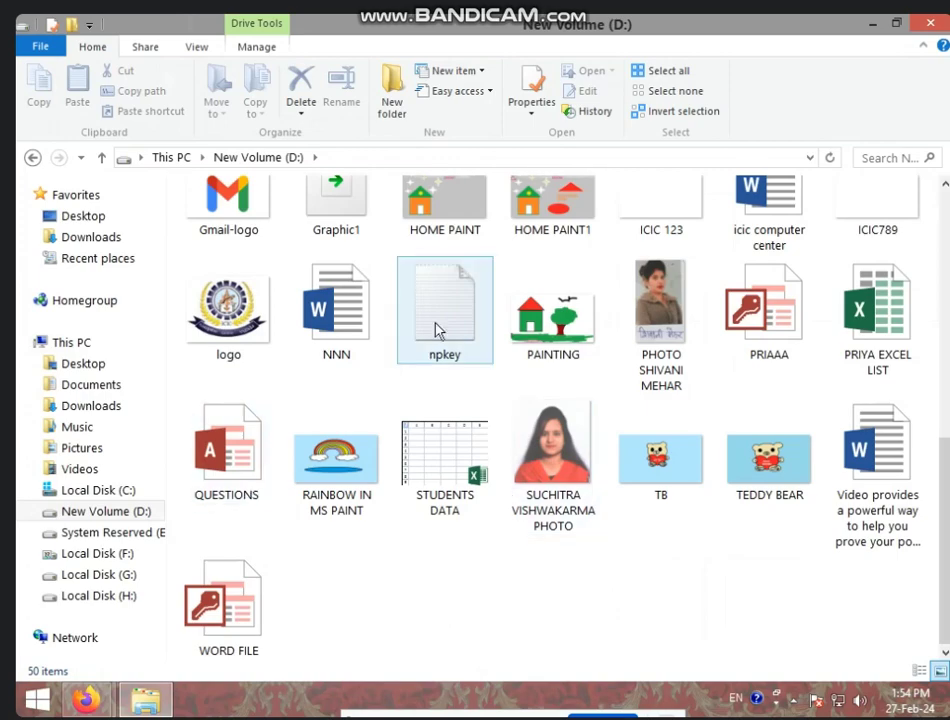
scroll(302, 445, "up", 5)
scroll(303, 462, "down", 5)
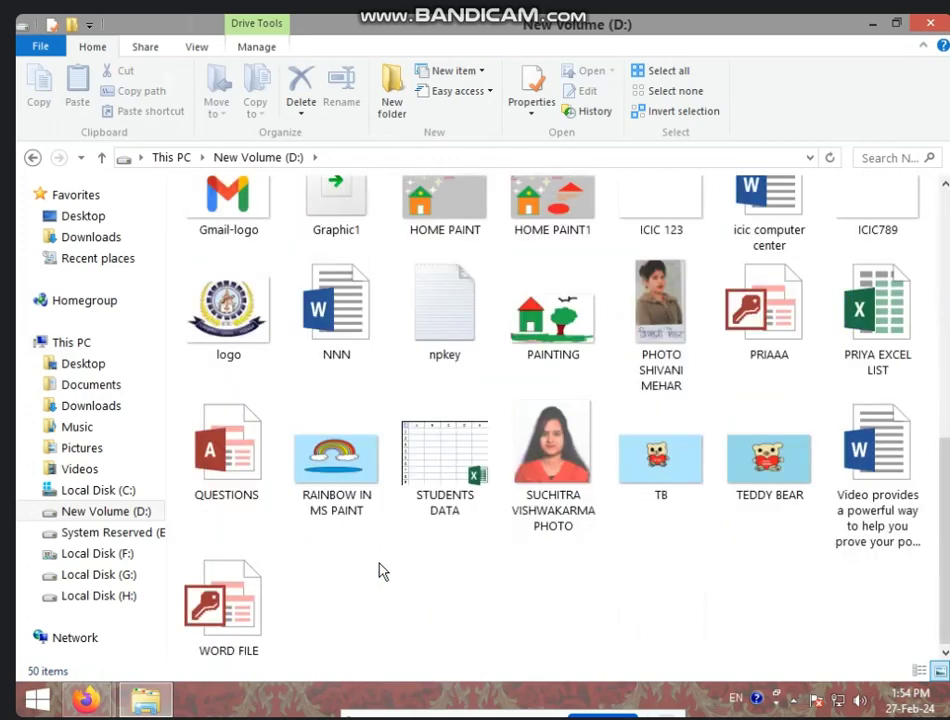
right_click(378, 575)
mouse_move(500, 532)
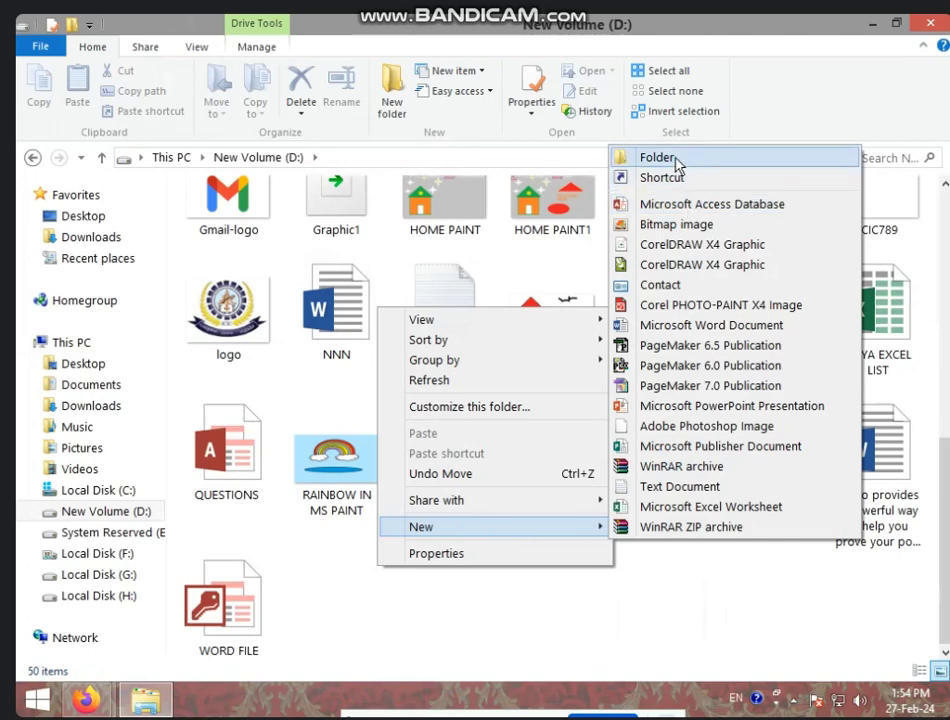
left_click(662, 600)
right_click(490, 627)
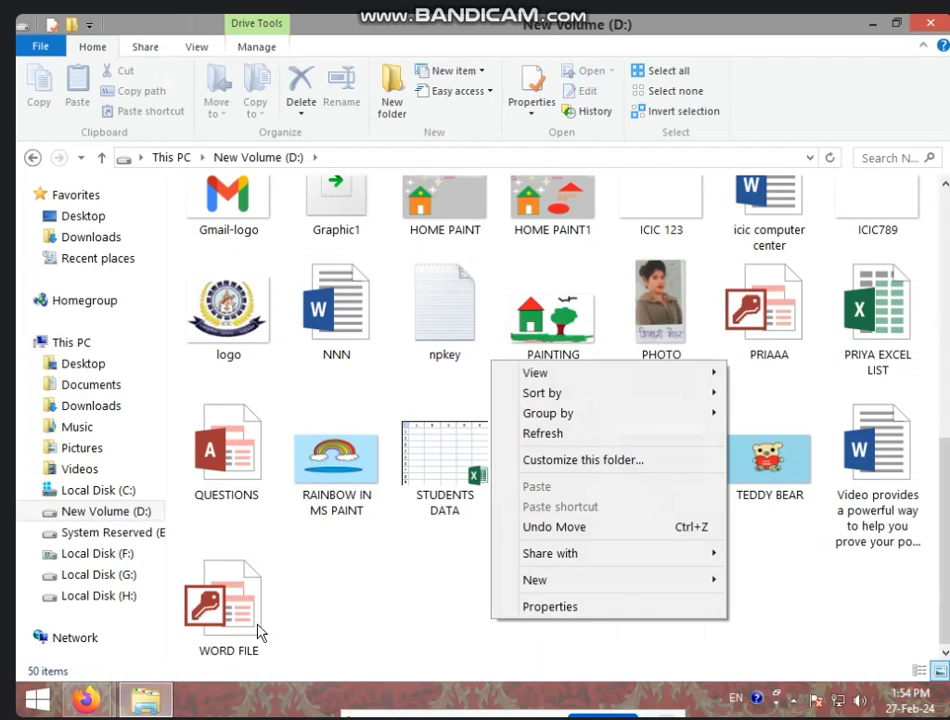
right_click(240, 577)
right_click(232, 445)
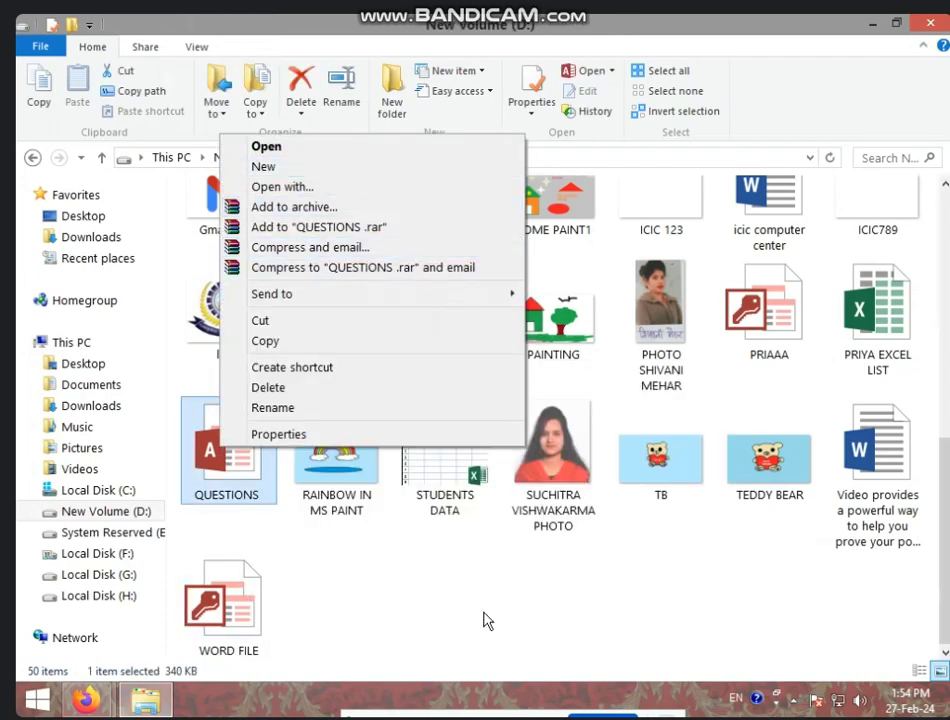
Step: Create a new folder named "photo s" on the New Volume (D:) drive
right_click(632, 620)
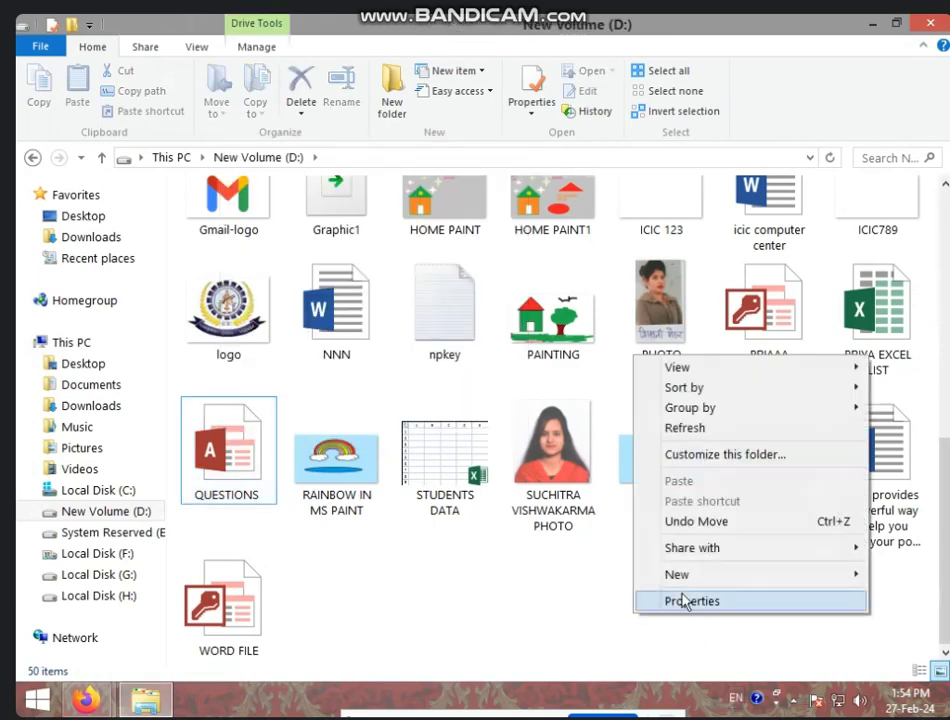
mouse_move(682, 580)
left_click(414, 208)
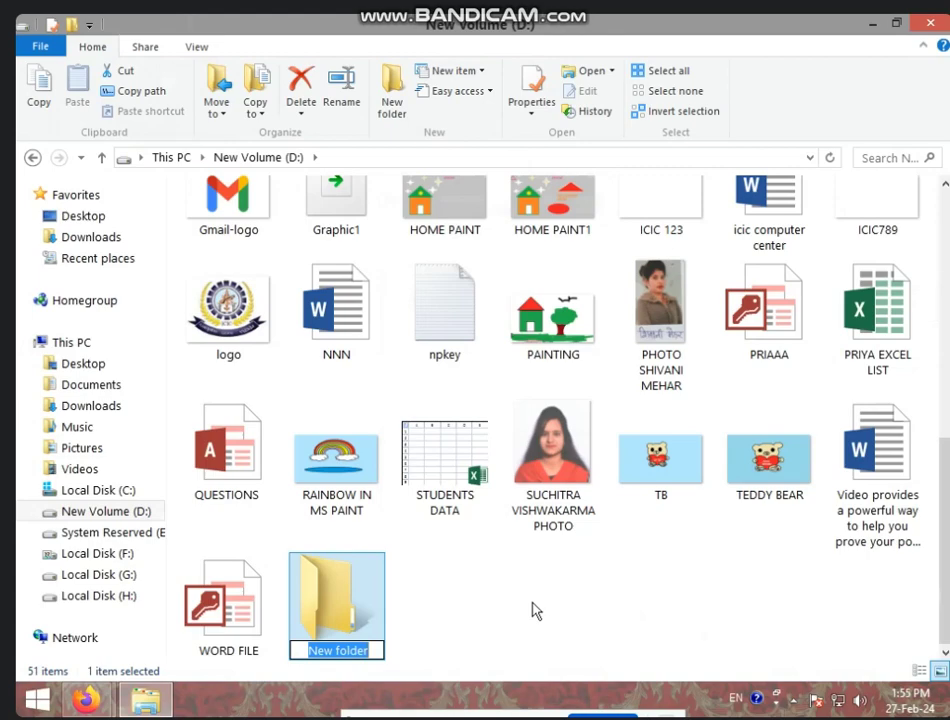
type("photo")
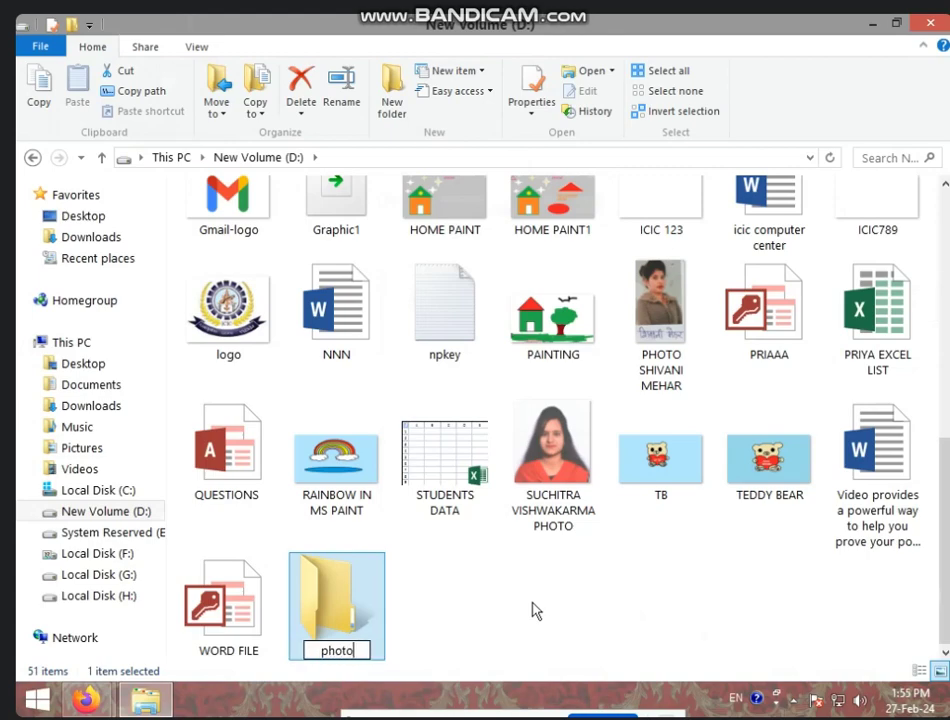
type(" s")
key("Return")
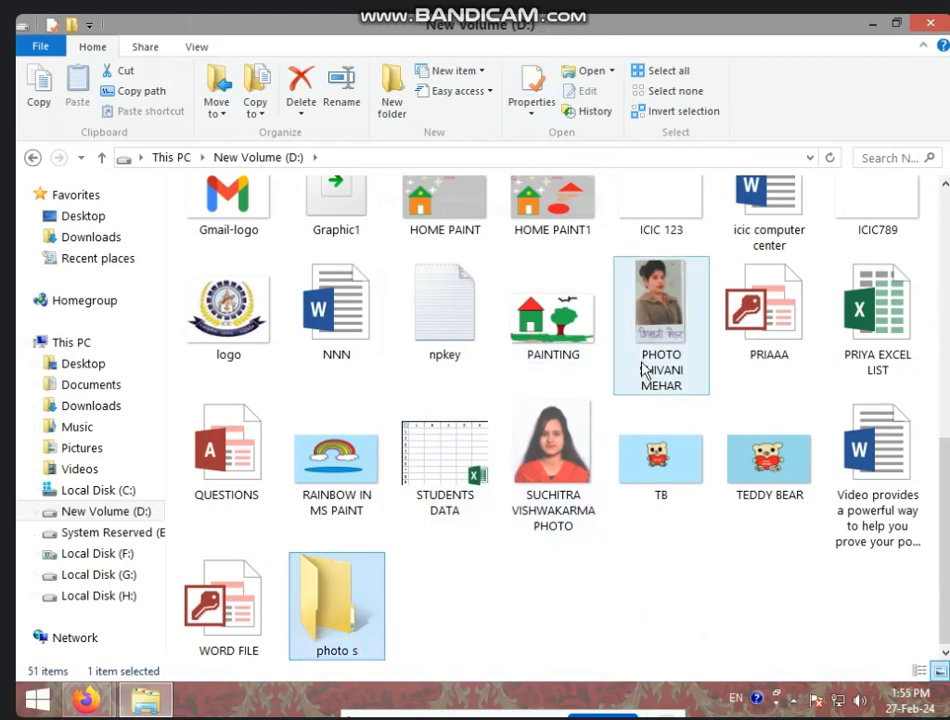
Step: Find the PAINTING picture of the house and tree on the D: drive and copy it to the clipboard
left_click(585, 318)
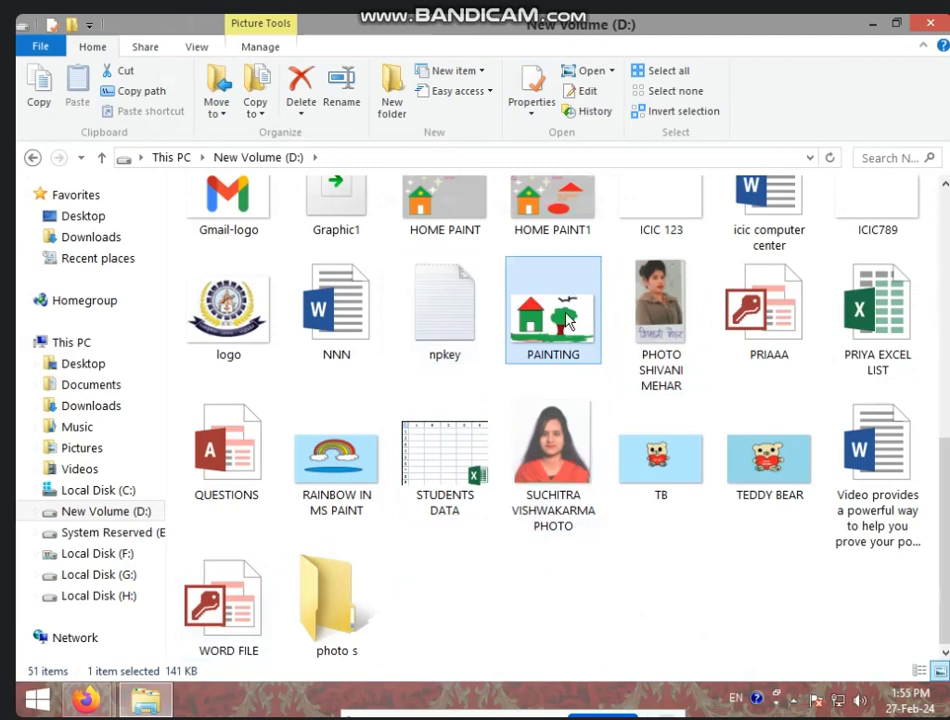
left_click(471, 218)
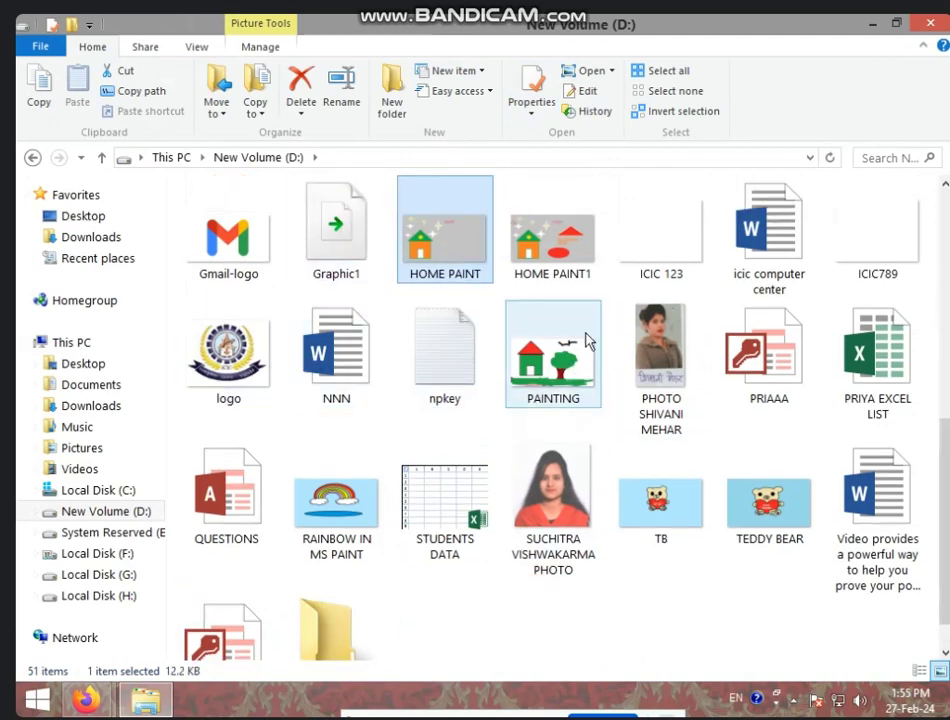
scroll(686, 340, "down", 1)
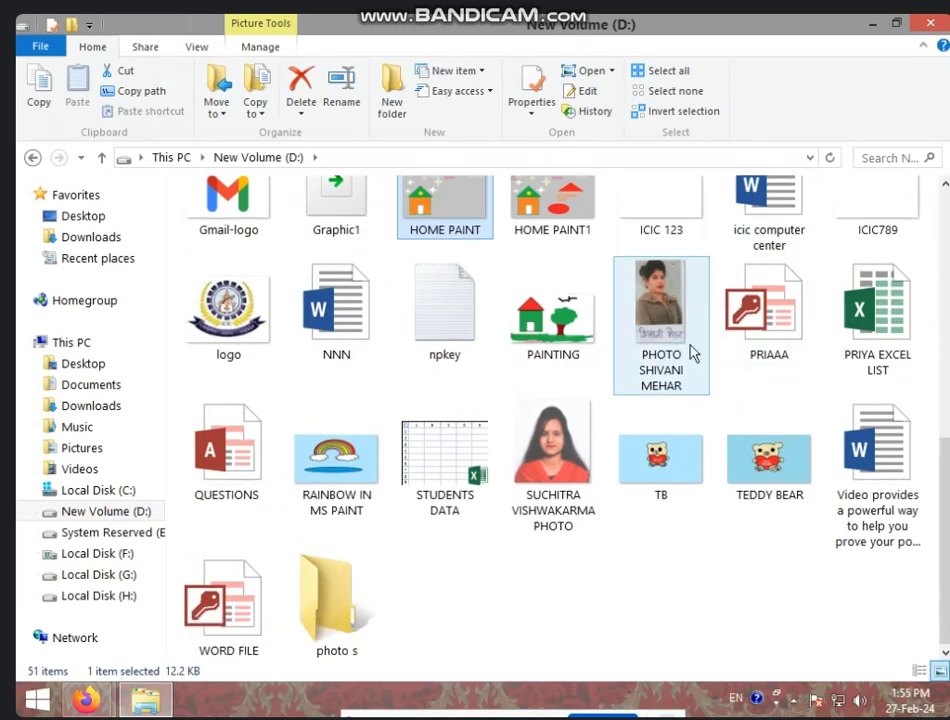
scroll(660, 400, "up", 5)
scroll(575, 515, "down", 5)
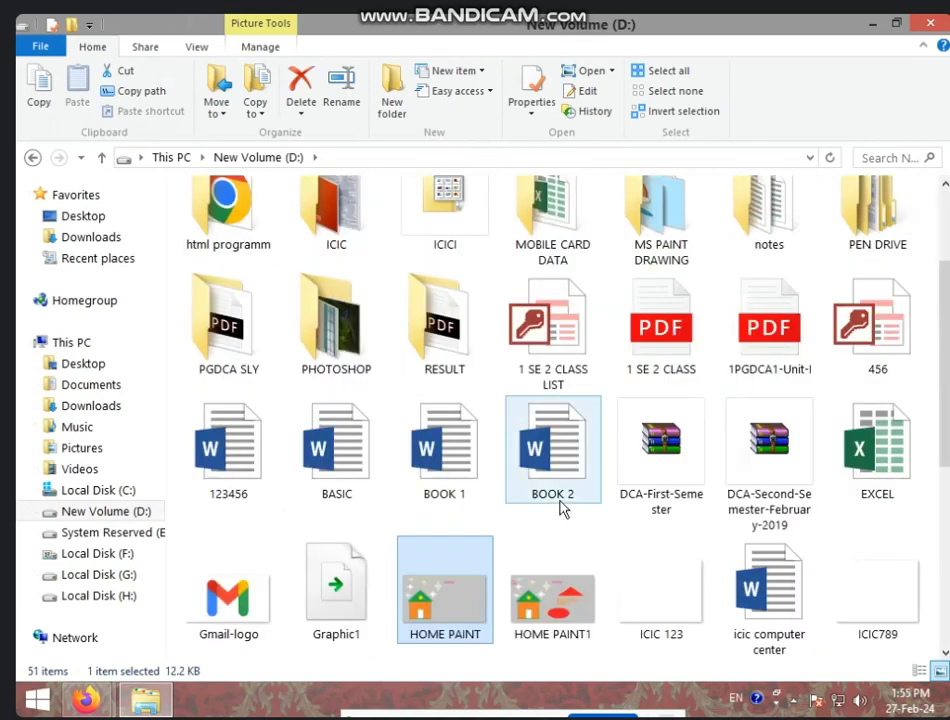
left_click(563, 330)
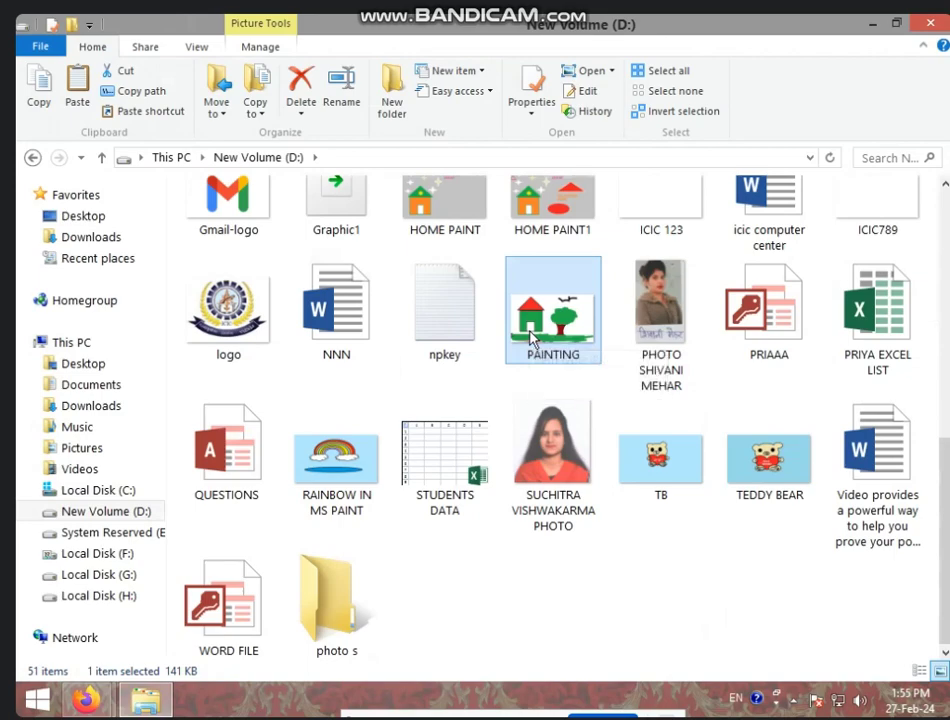
right_click(531, 330)
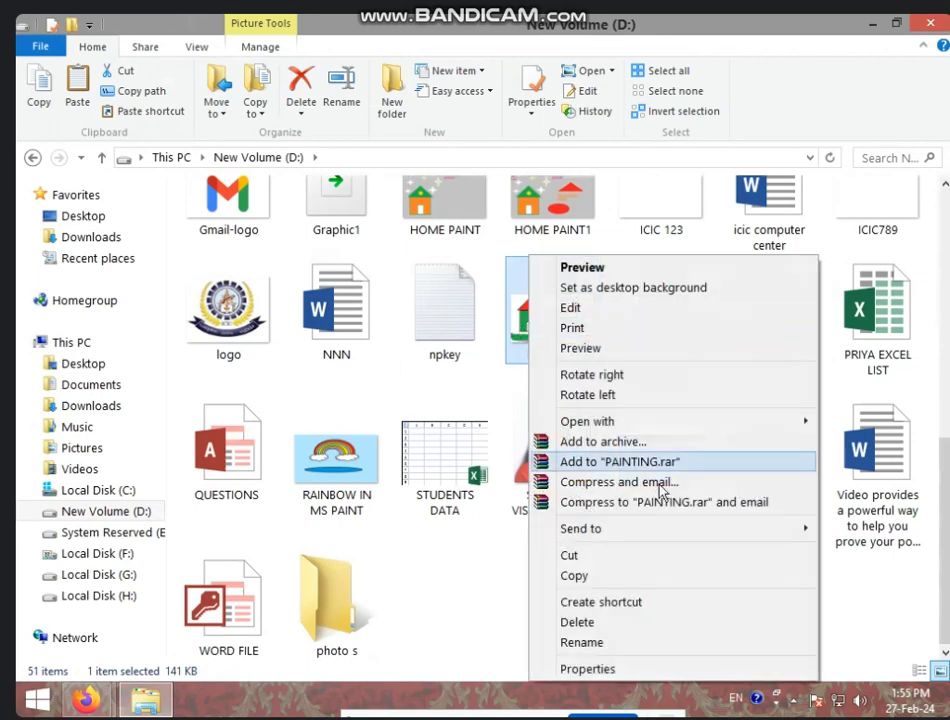
left_click(597, 577)
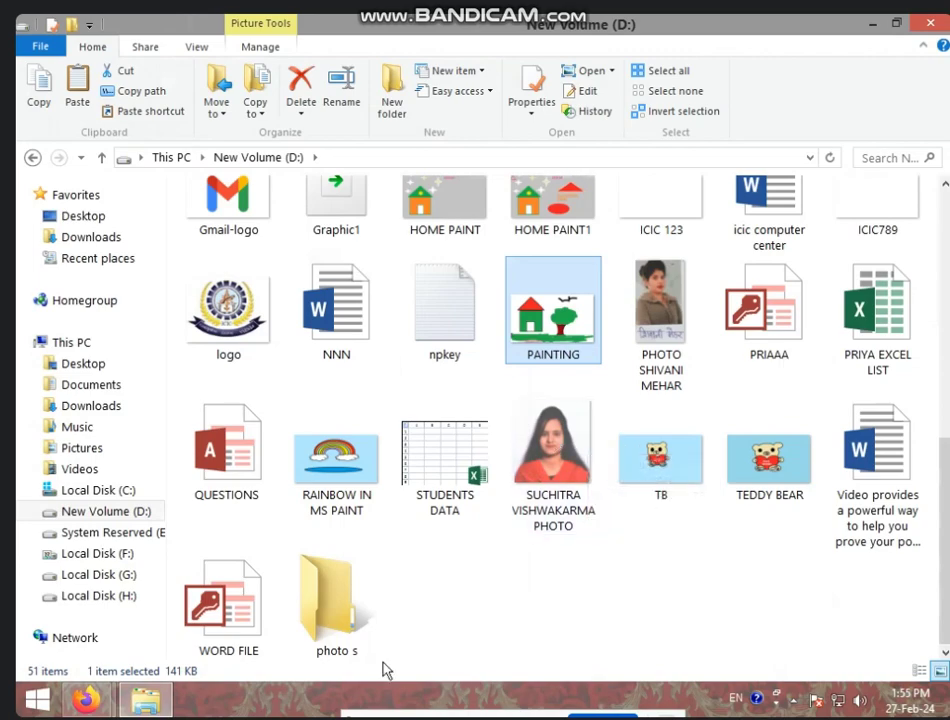
Step: Paste the copied picture into the "photo s" folder and display the folder's contents as large thumbnails
double_click(357, 639)
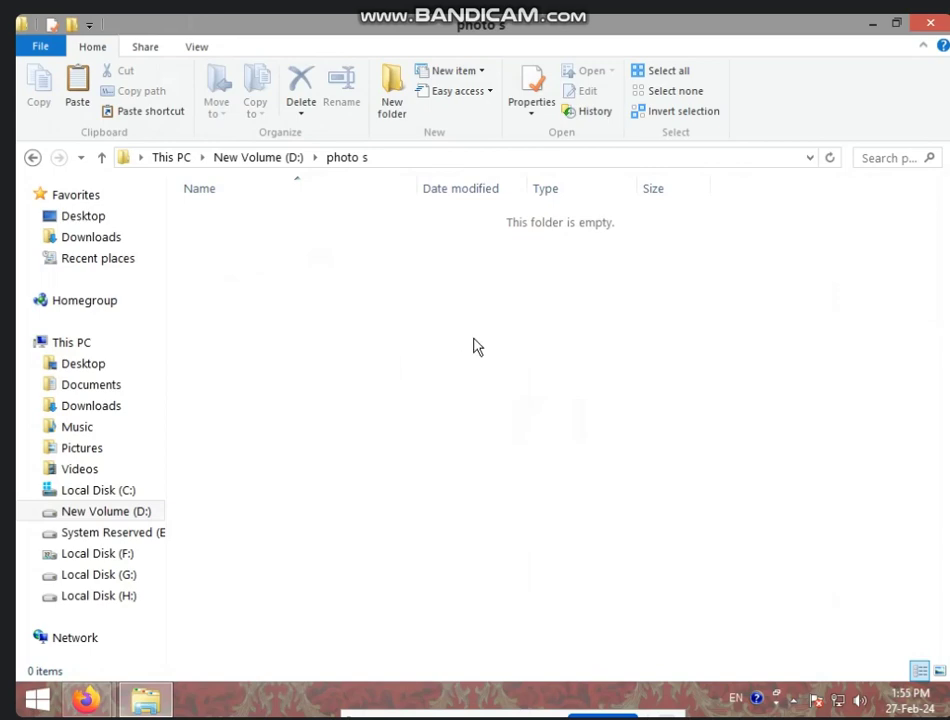
key("ctrl+v")
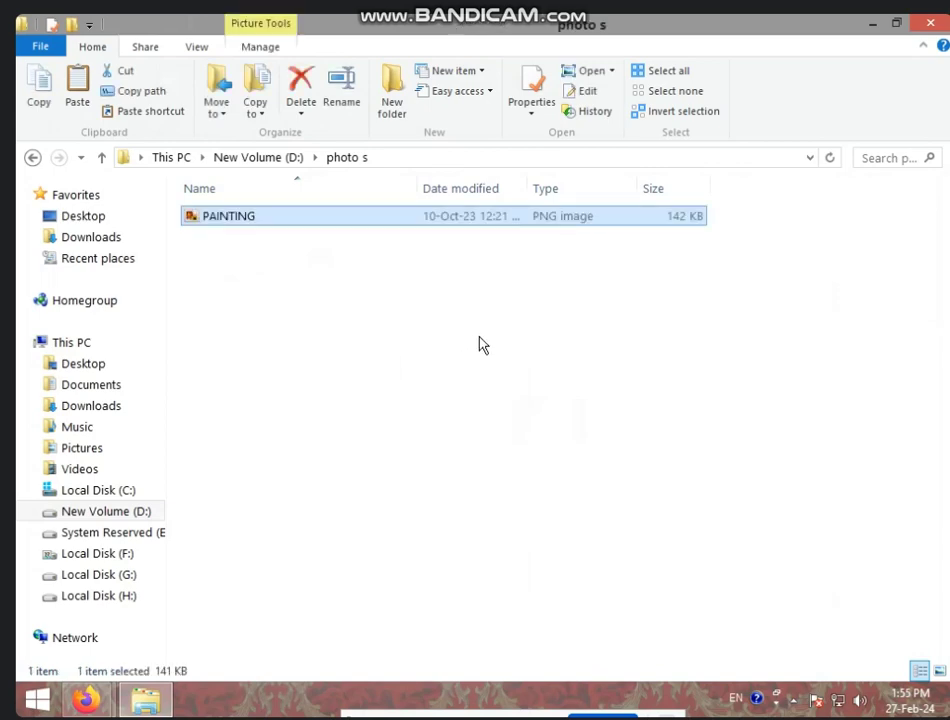
right_click(479, 345)
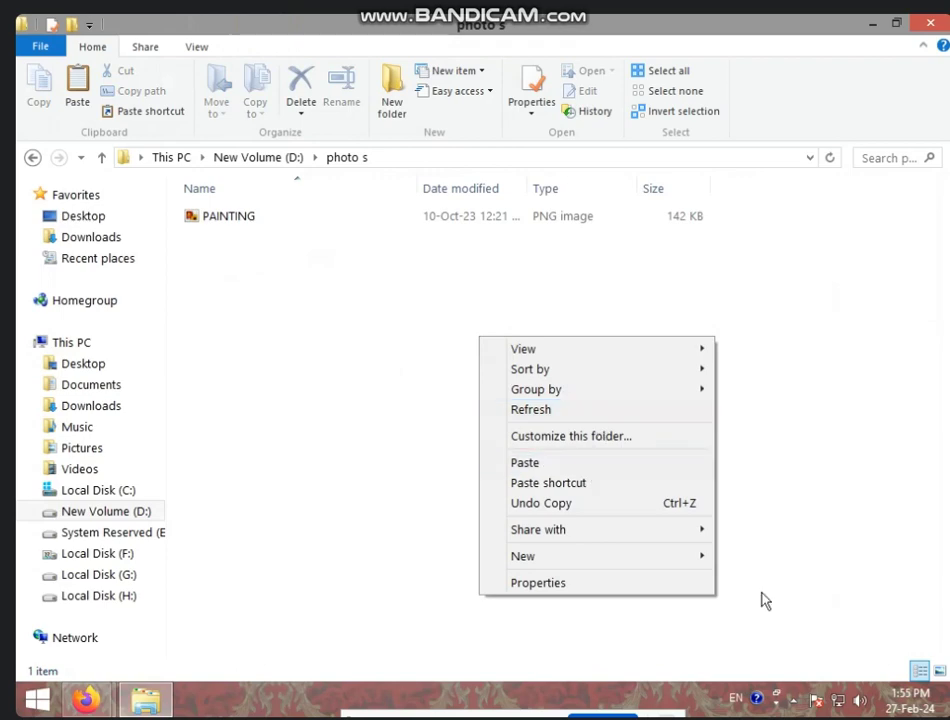
left_click(940, 672)
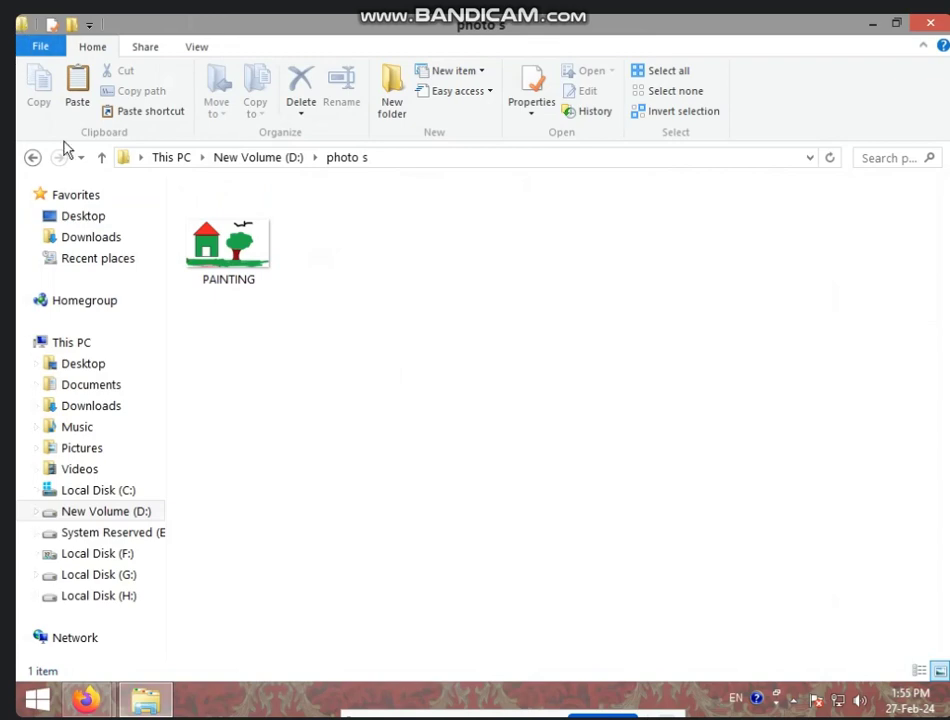
Step: Return to This PC, checking the 12 TO 12 30 CLASS folder on the way, and open the WALLPAPER folder on Local Disk (F:)
left_click(32, 157)
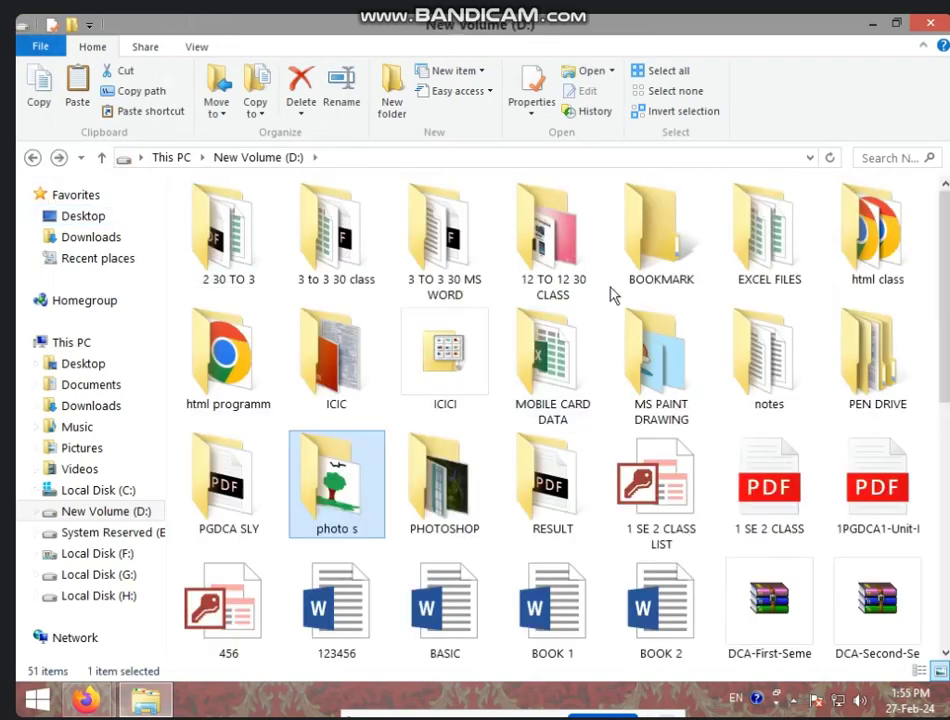
double_click(535, 268)
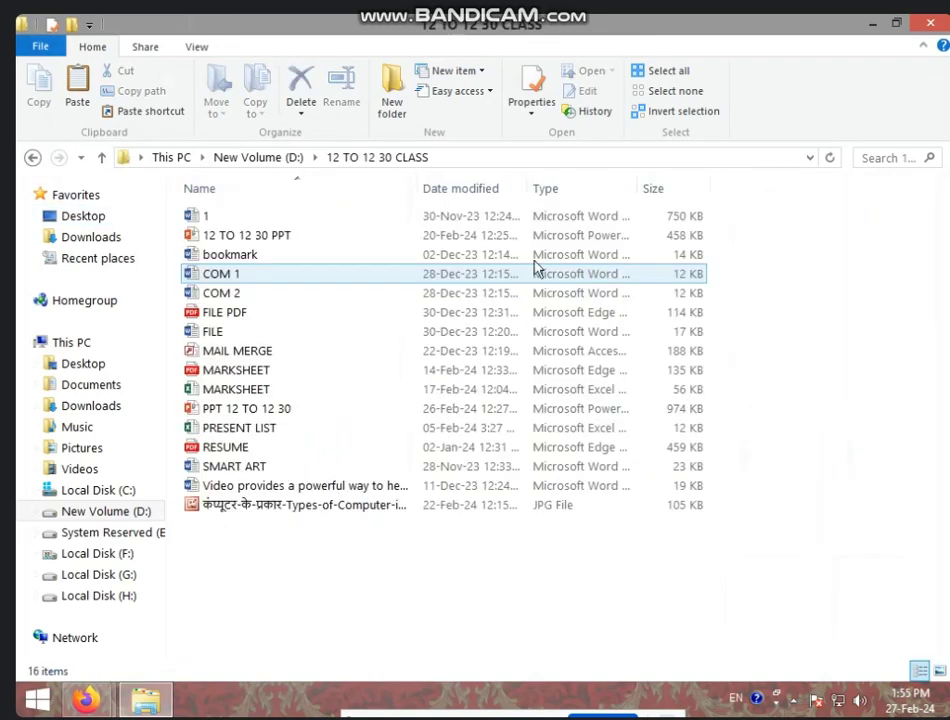
left_click(31, 158)
left_click(31, 158)
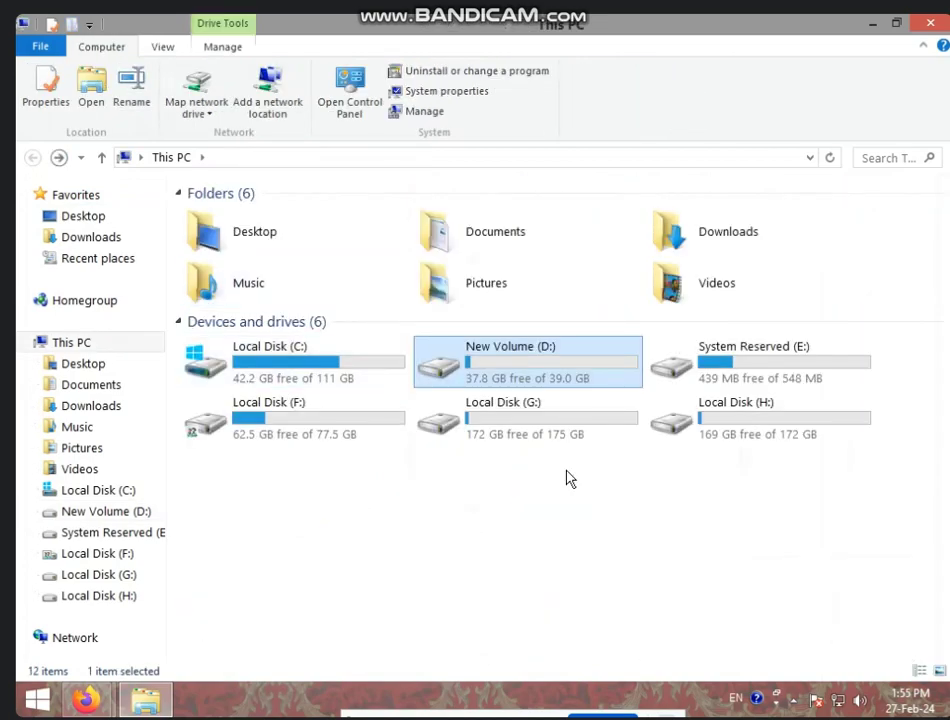
left_click(307, 425)
double_click(307, 425)
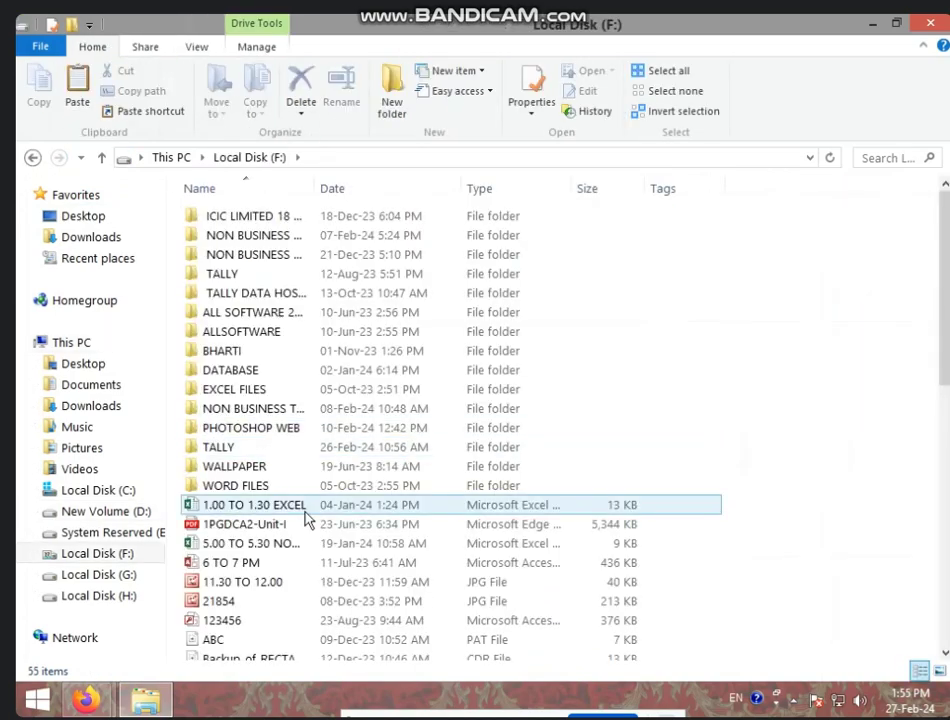
double_click(245, 468)
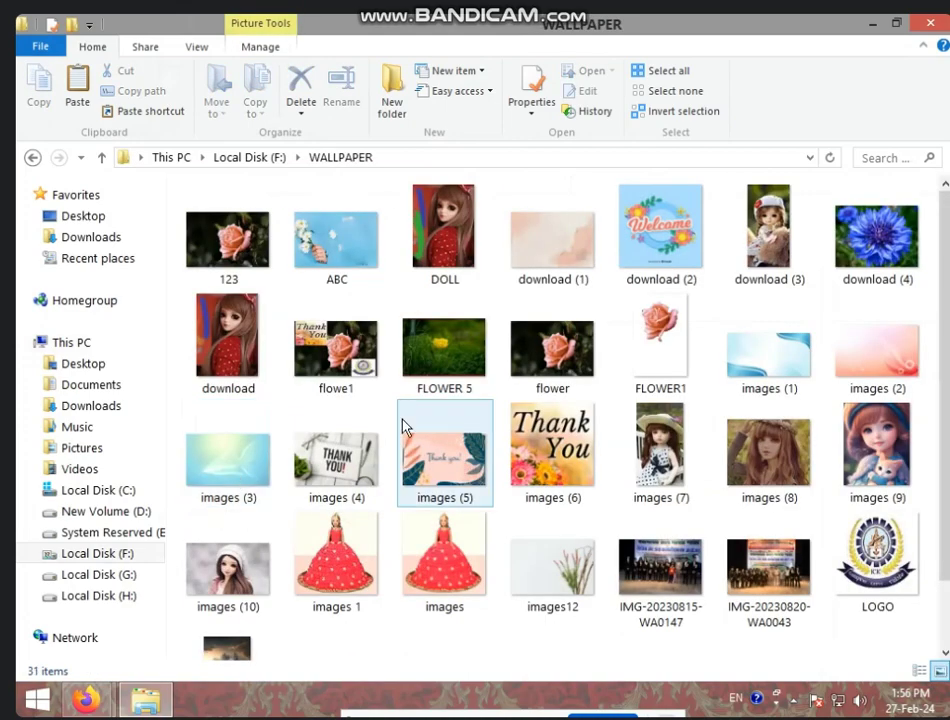
Step: Examine the flower, greeting, group photo and light blue background pictures in the WALLPAPER folder, selecting them one at a time
left_click(340, 384)
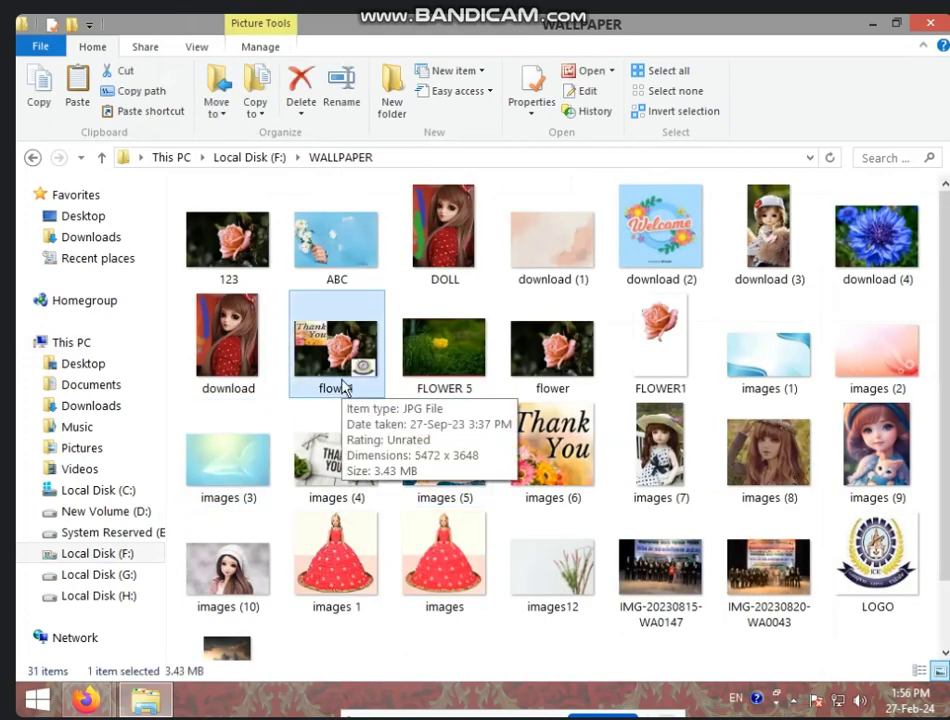
left_click(448, 358)
left_click(547, 285)
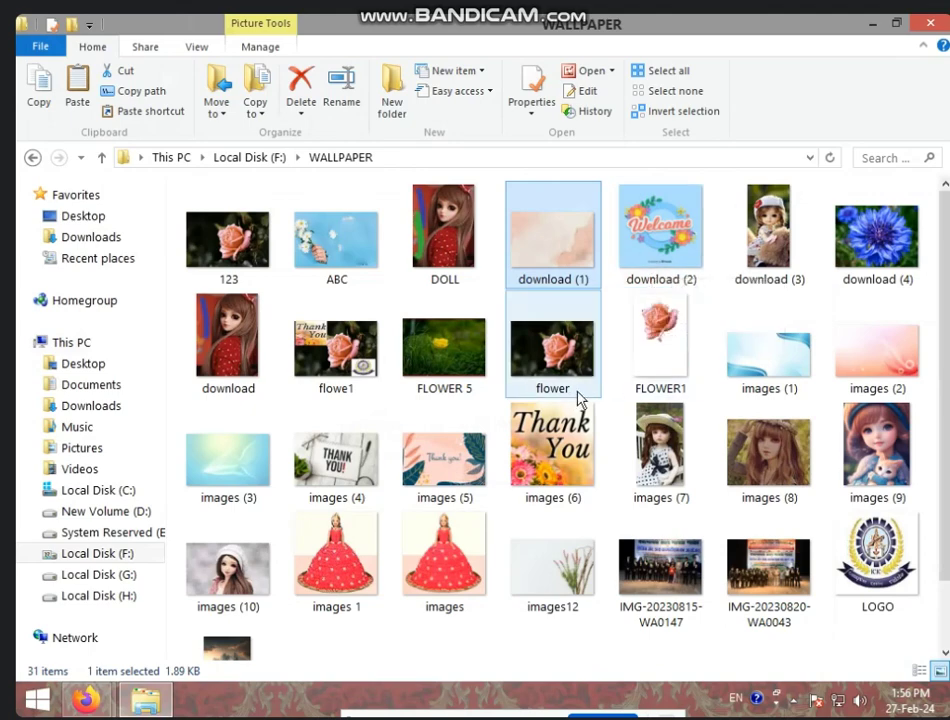
left_click(548, 352)
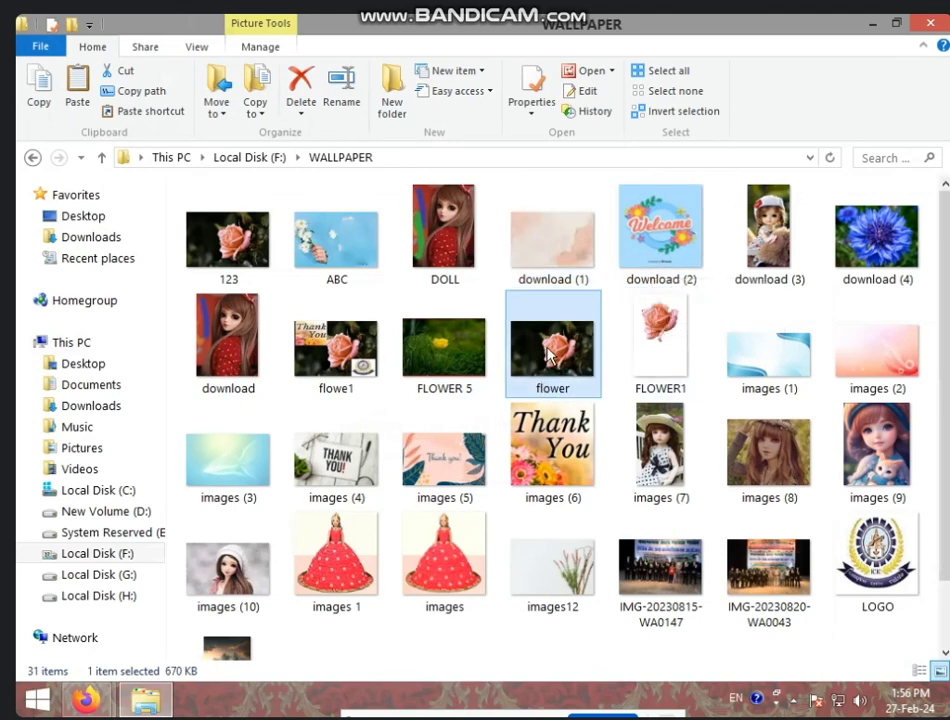
left_click(220, 340)
left_click(665, 268)
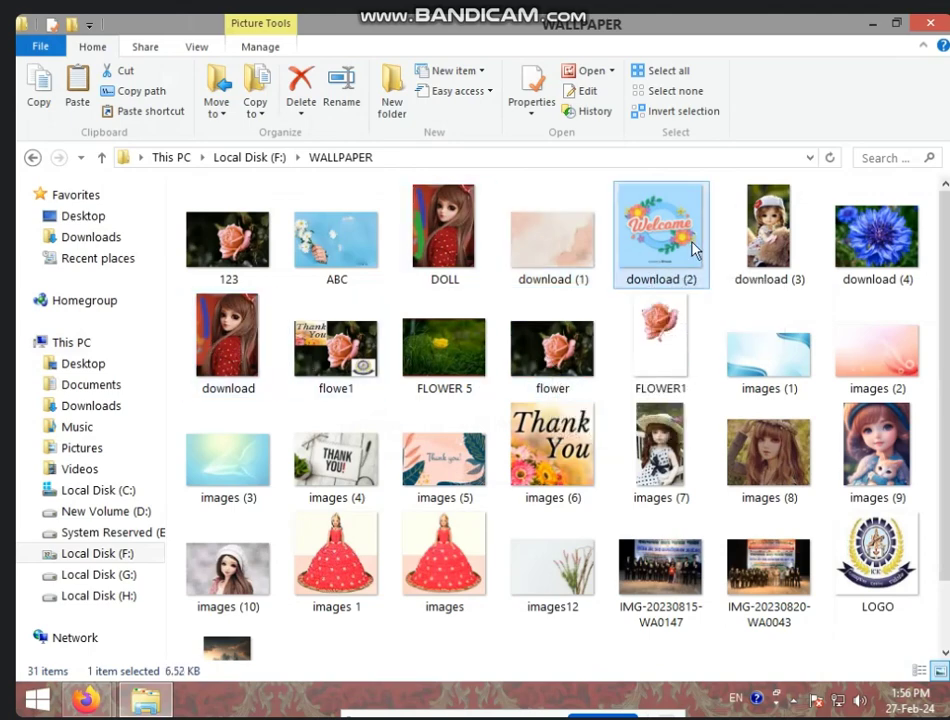
left_click(660, 568)
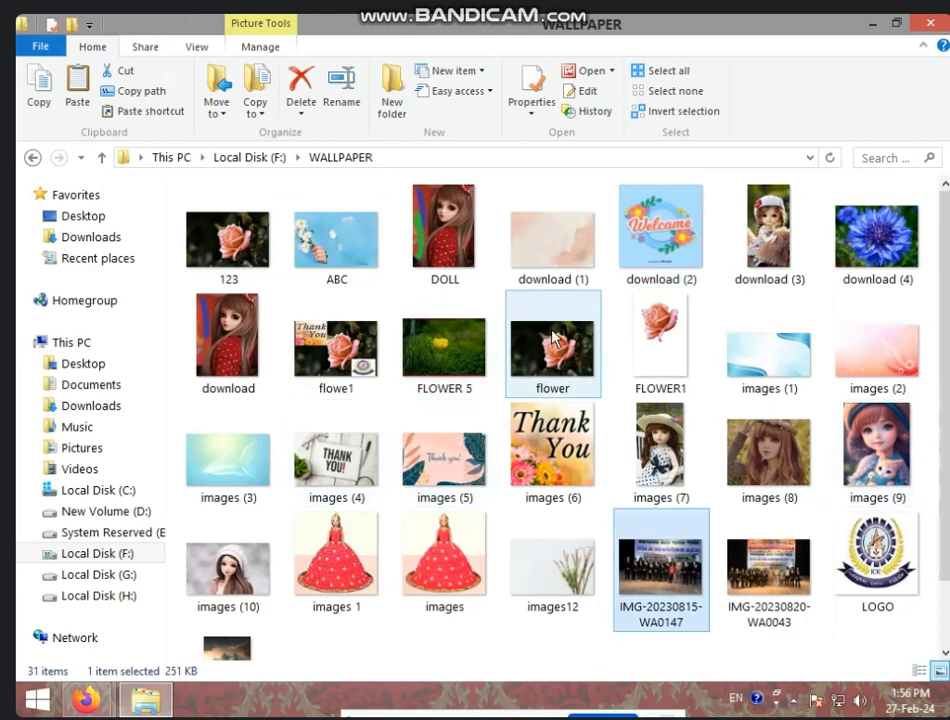
left_click(678, 255)
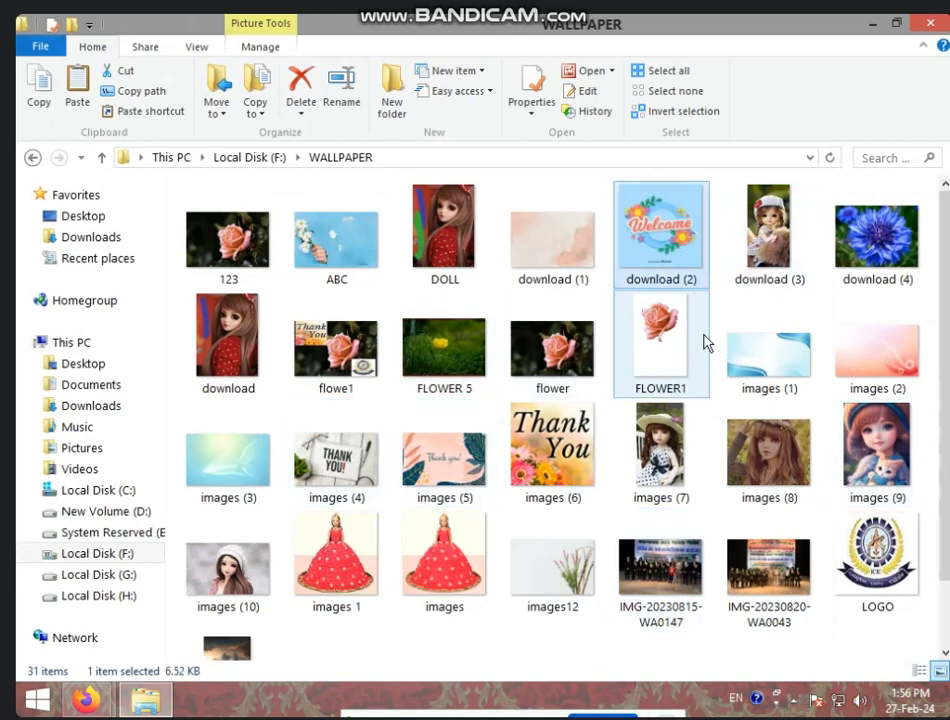
left_click(768, 337)
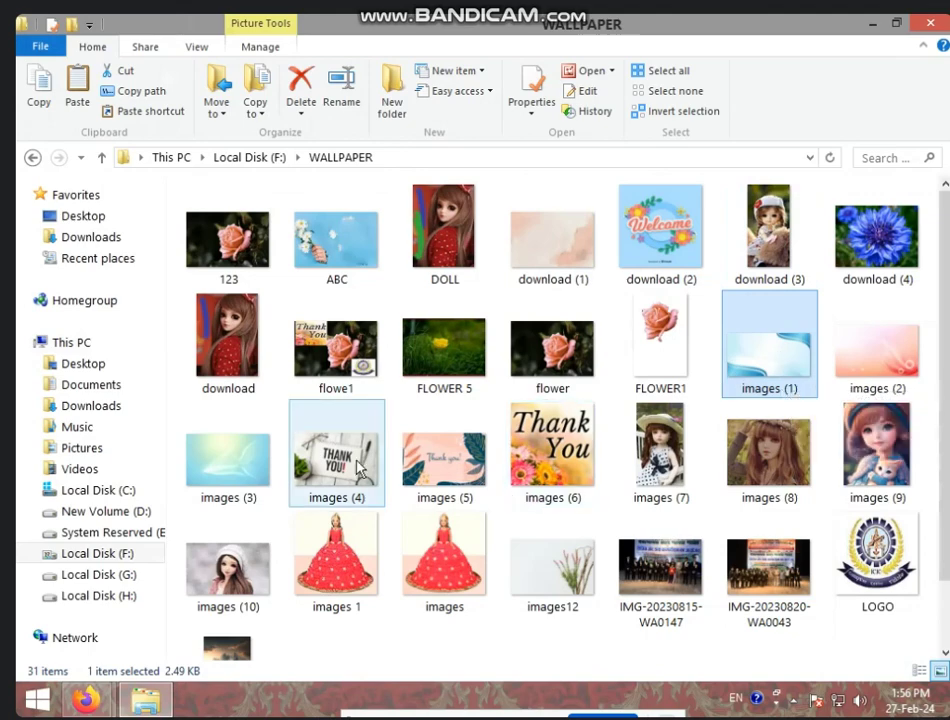
left_click(240, 484)
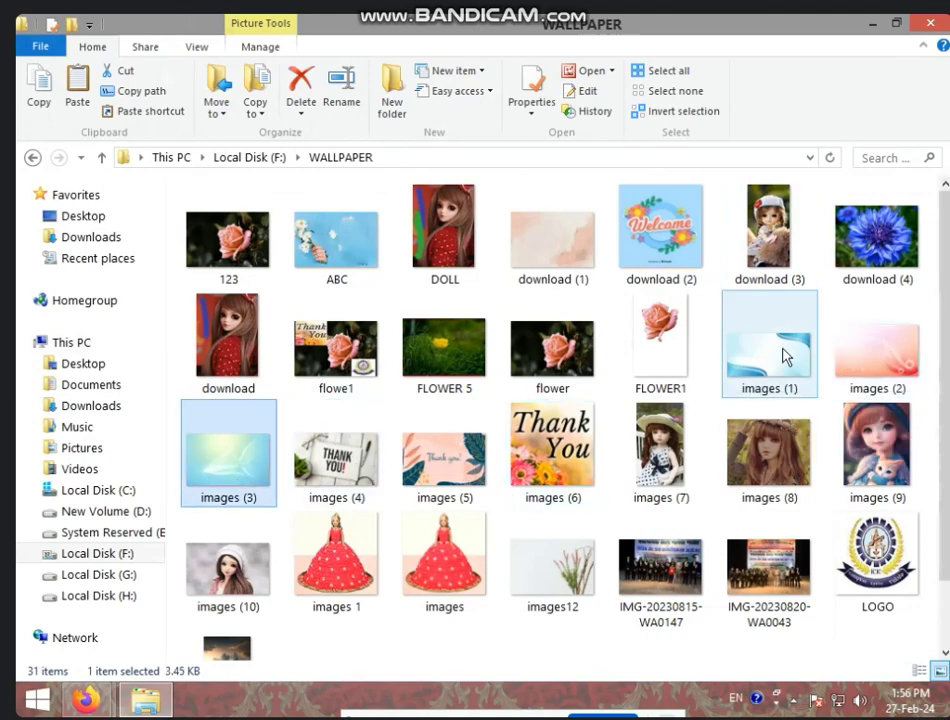
left_click(479, 240)
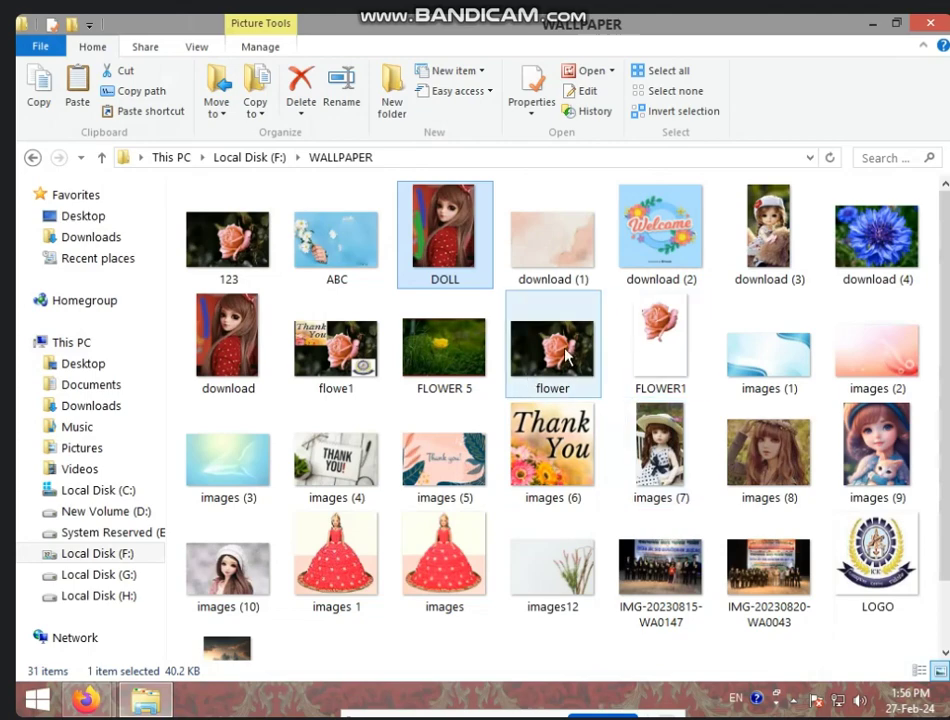
left_click(540, 372, "ctrl")
left_click(444, 350, "ctrl")
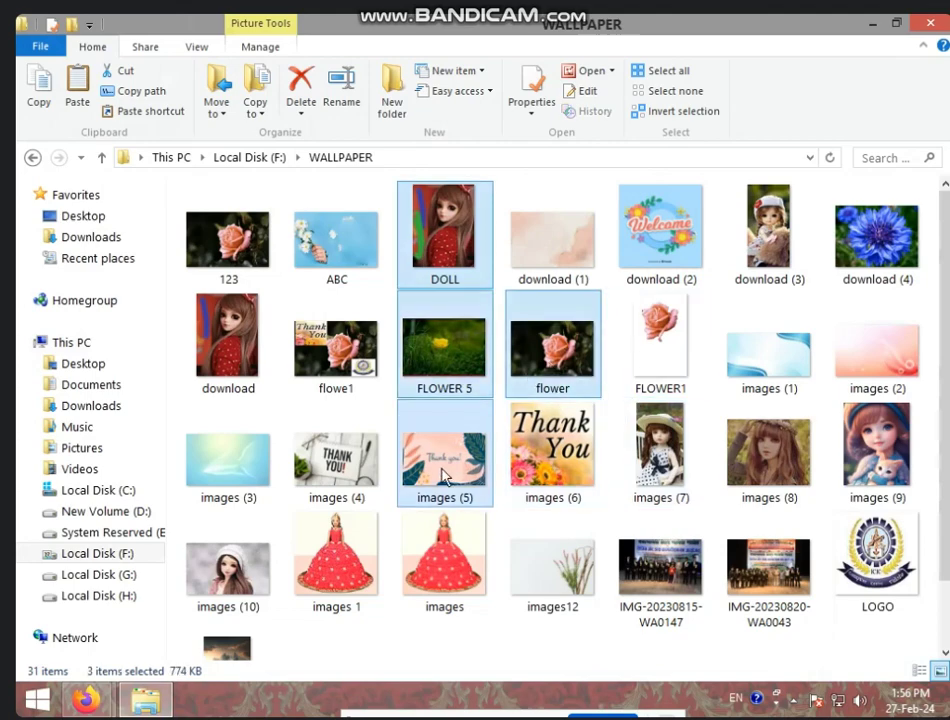
left_click(444, 455, "ctrl")
left_click(255, 475, "ctrl")
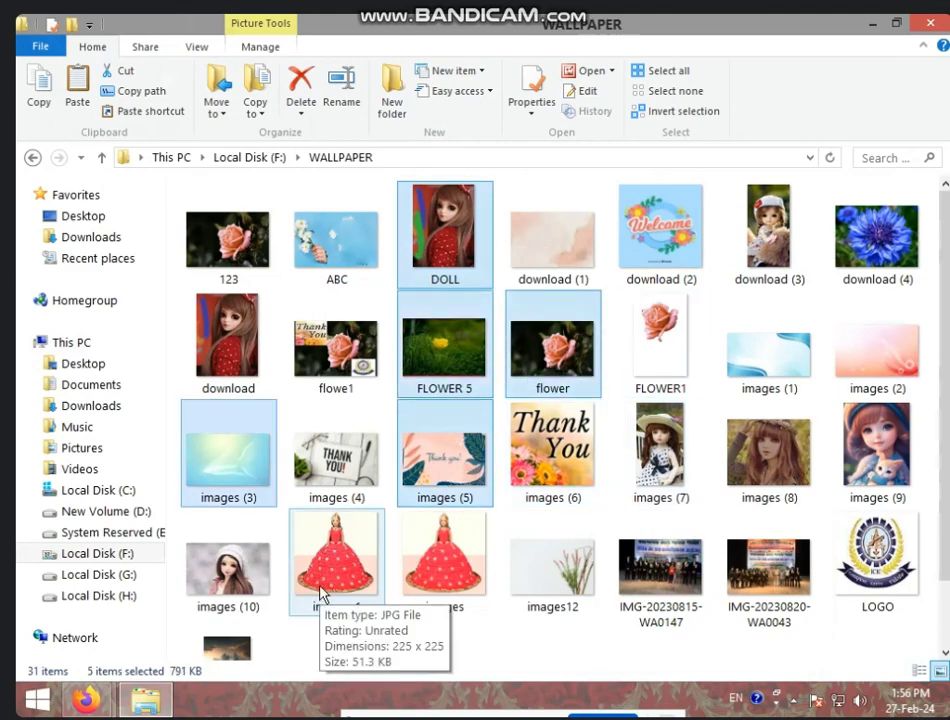
left_click(645, 615)
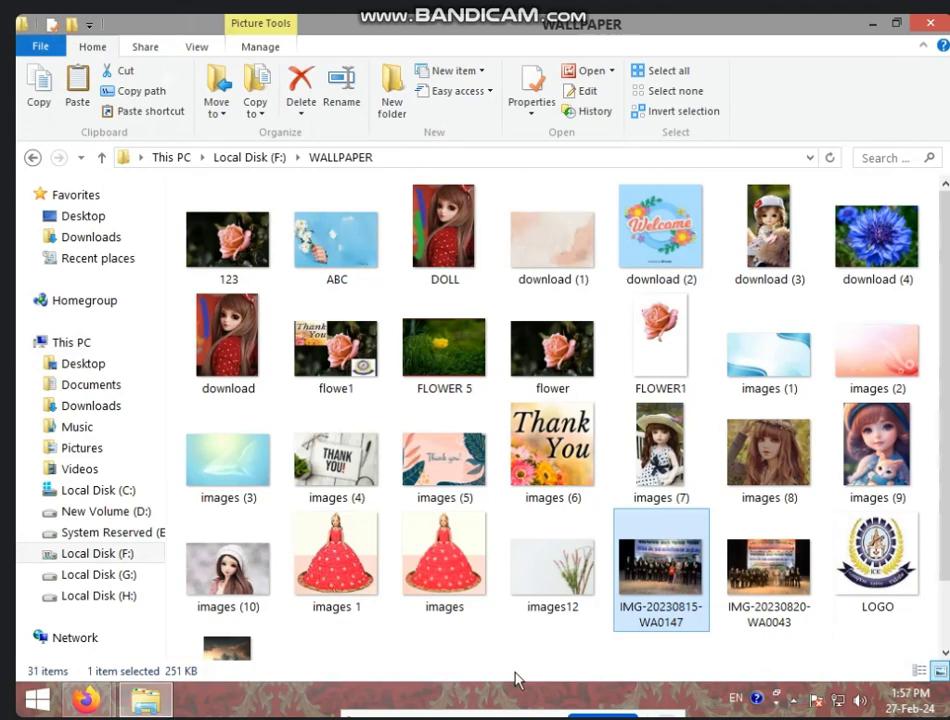
Step: Select the images (7), FLOWER 5, DOLL, ABC and flowe1 pictures together in the WALLPAPER folder and copy them
left_click(695, 456)
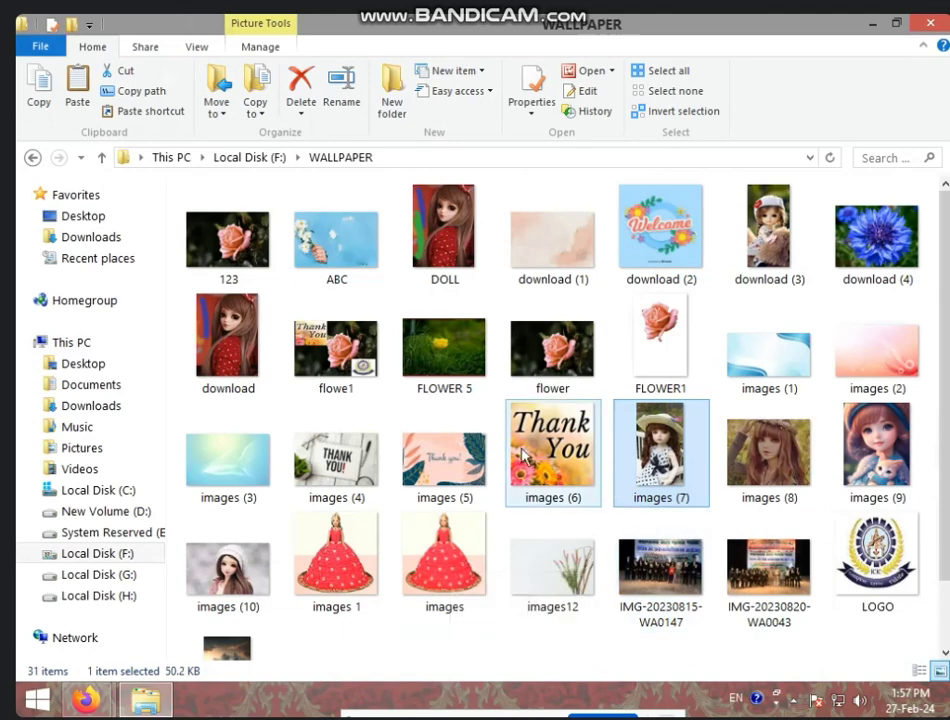
left_click(432, 362, "ctrl")
left_click(443, 235, "ctrl")
left_click(330, 240, "ctrl")
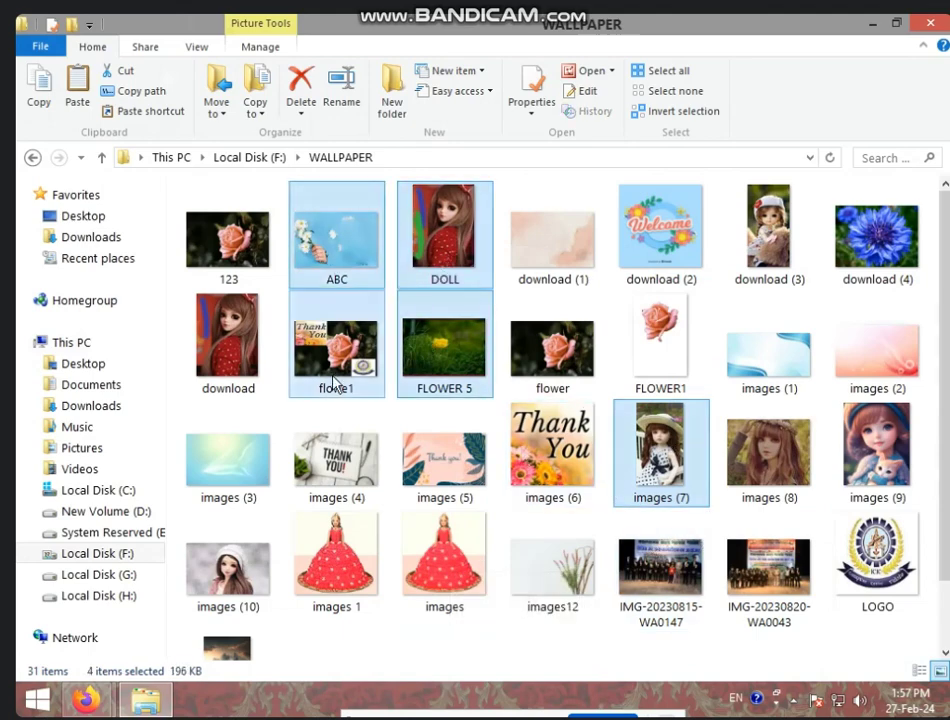
left_click(335, 384, "ctrl")
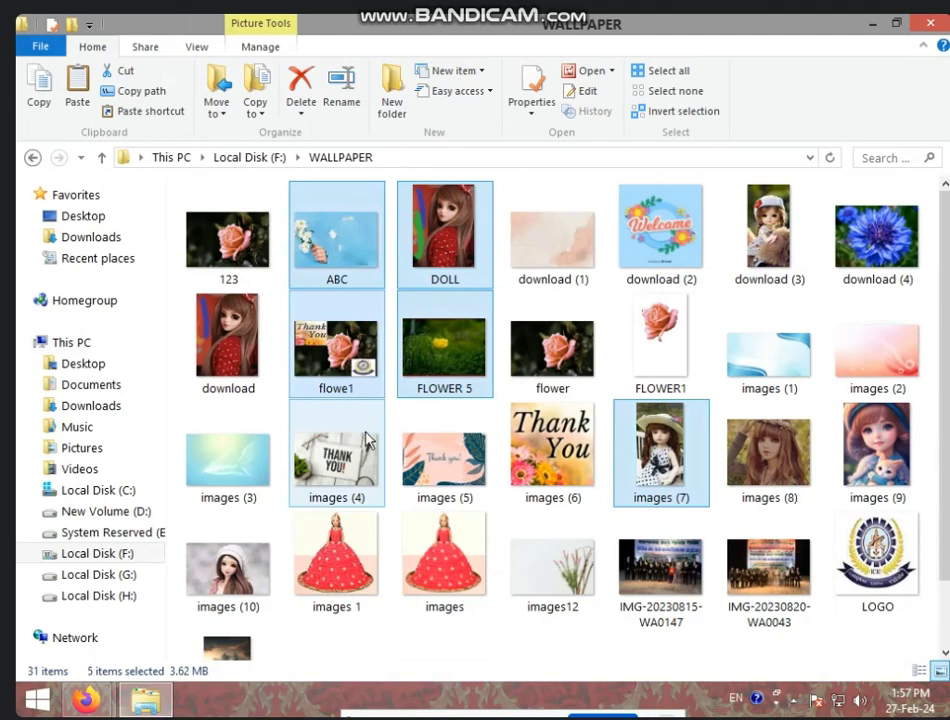
right_click(444, 354)
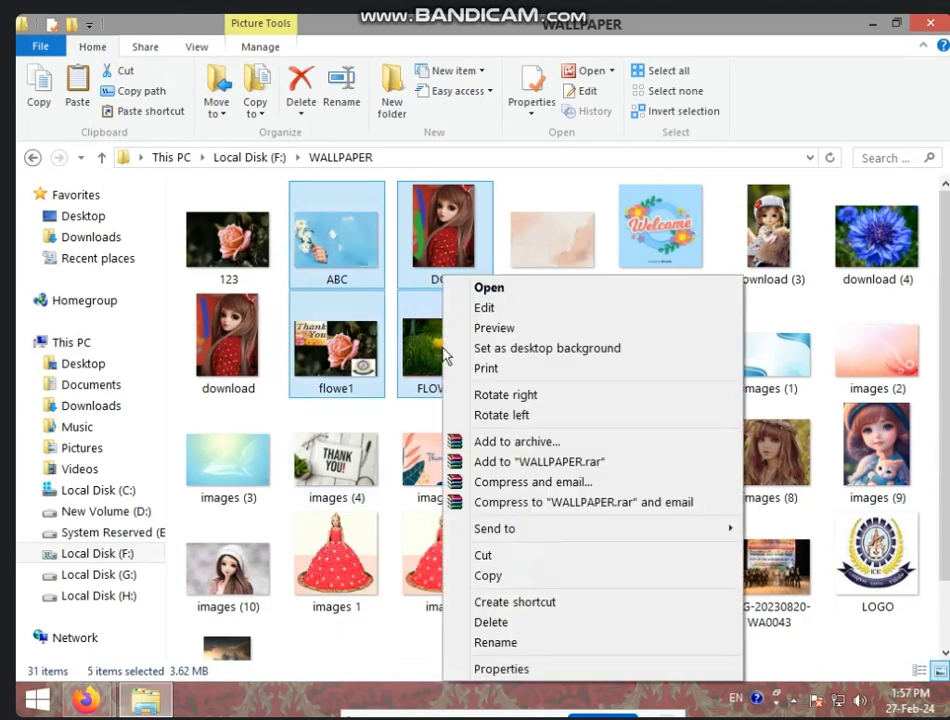
left_click(538, 587)
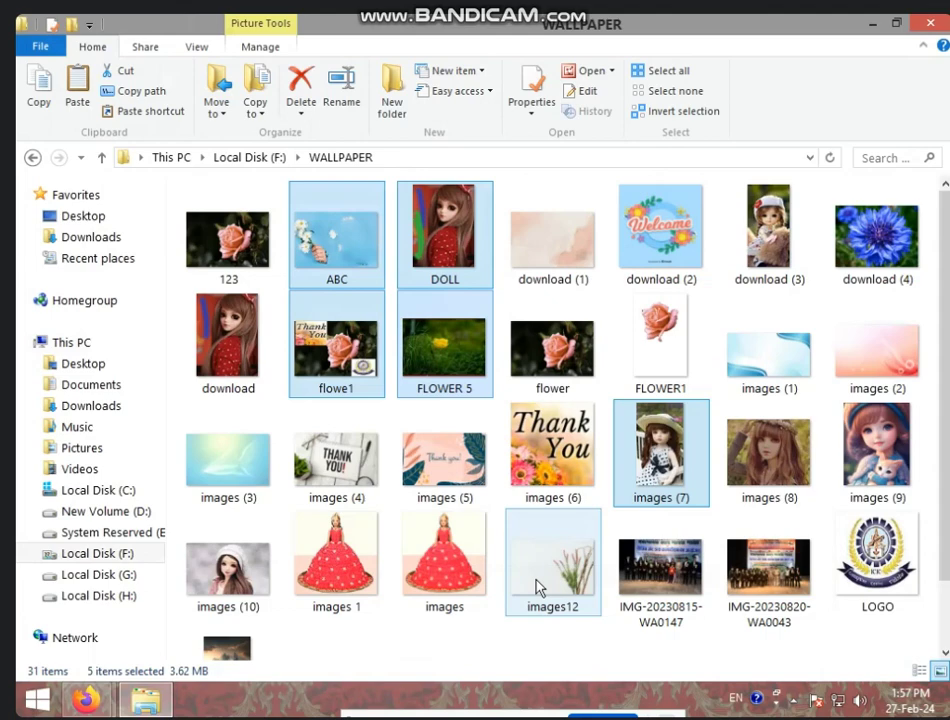
Step: Go back from the WALLPAPER folder to This PC and open New Volume (D:)
left_click(33, 159)
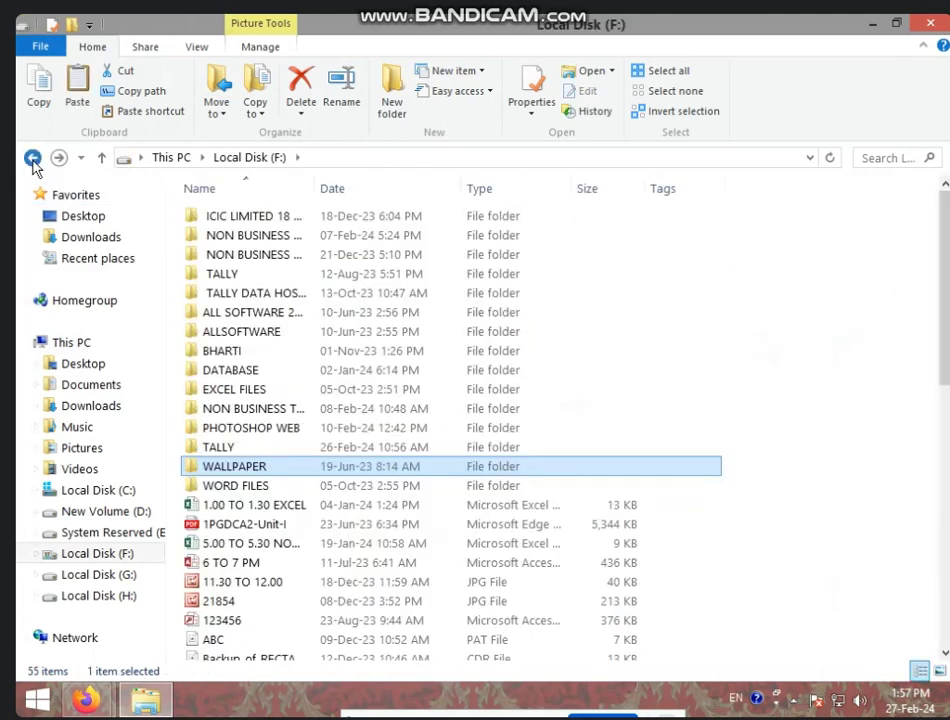
left_click(33, 159)
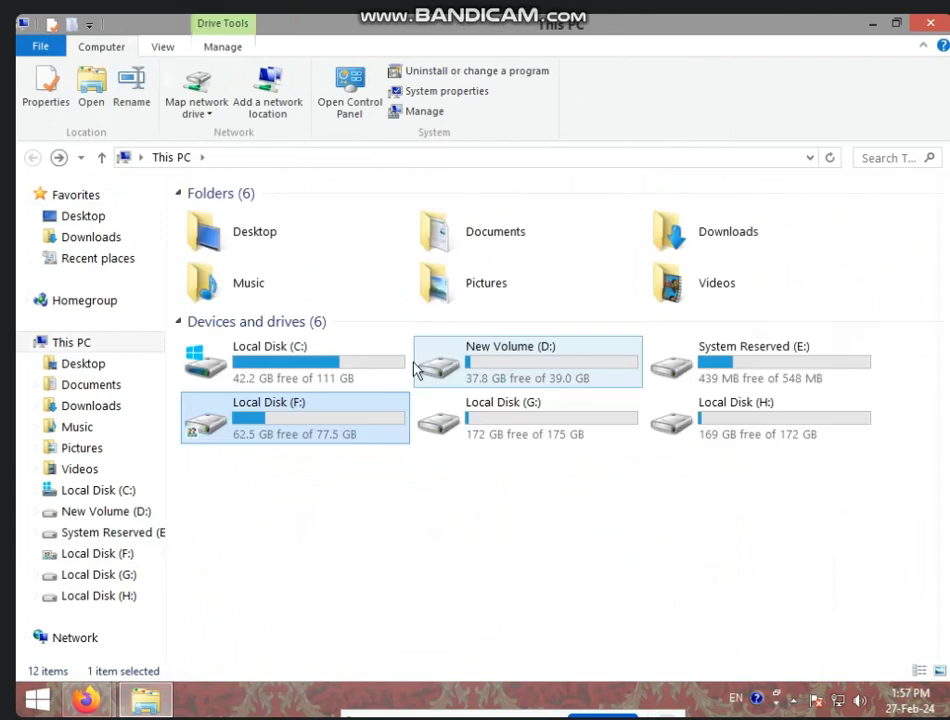
double_click(503, 375)
Step: Find the "photo s" folder among the items on the D: drive and open it
left_click(545, 615)
scroll(538, 623, "down", 5)
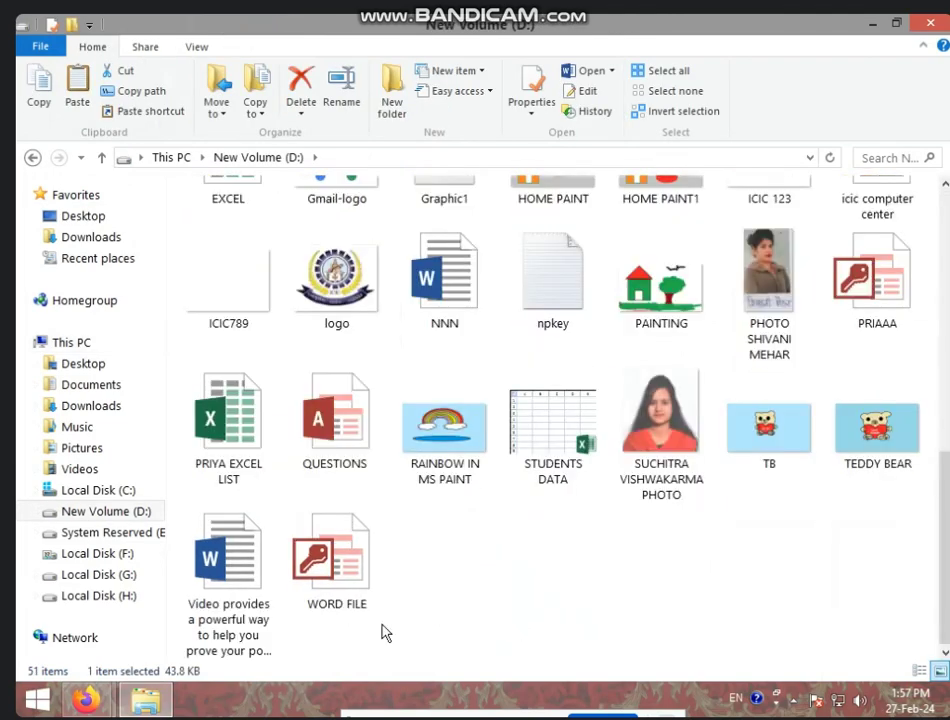
left_click(420, 311)
scroll(424, 312, "up", 5)
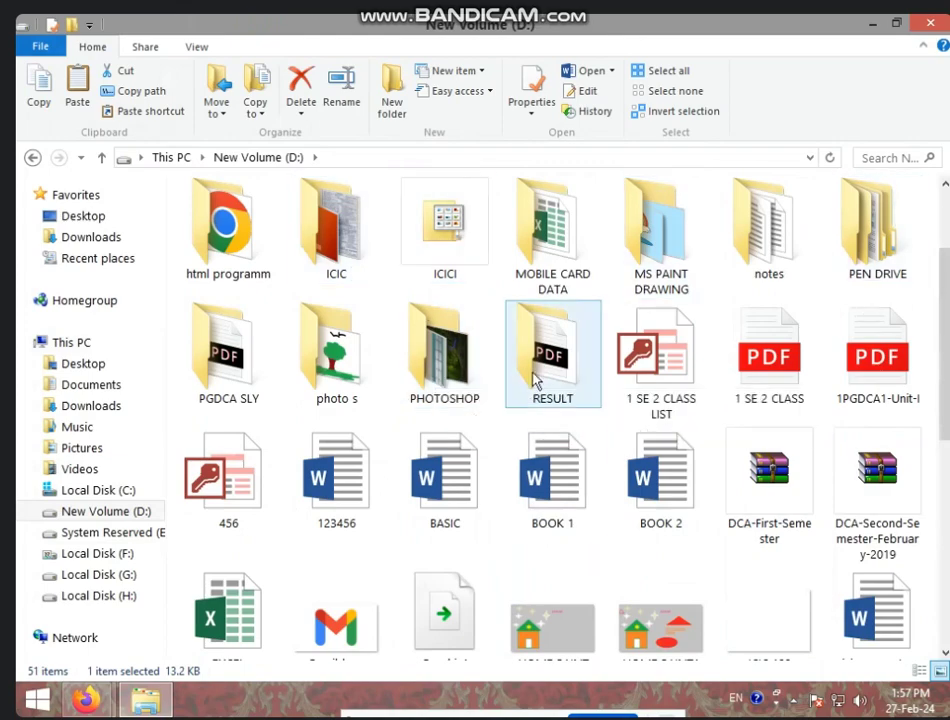
left_click(466, 382)
key("p")
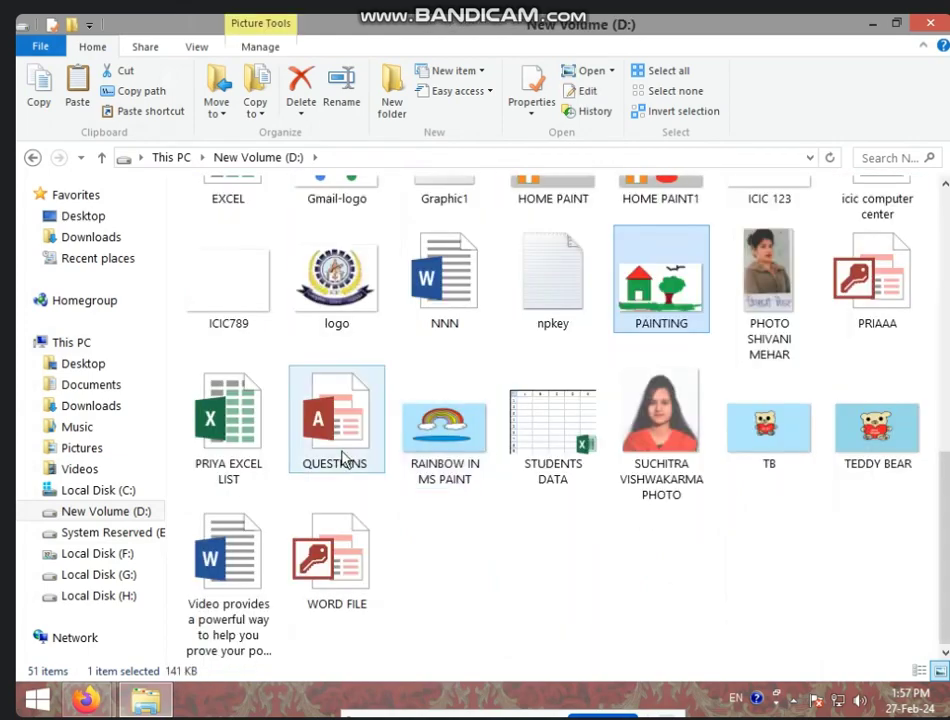
key("p")
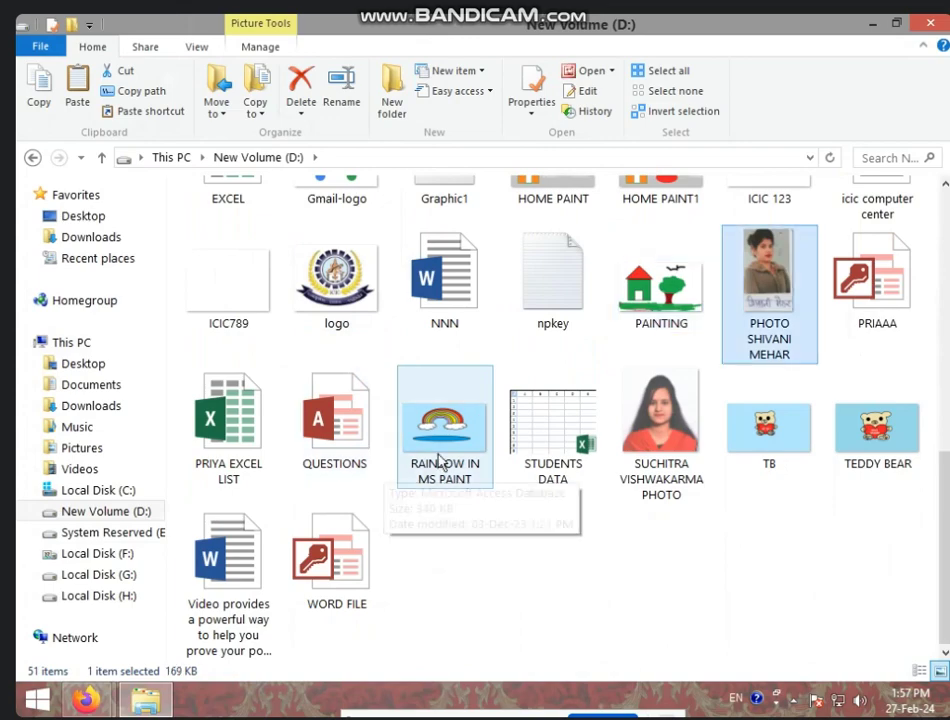
key("p")
key("p")
key("p")
key("p")
key("p")
left_click(343, 390)
left_click(343, 510)
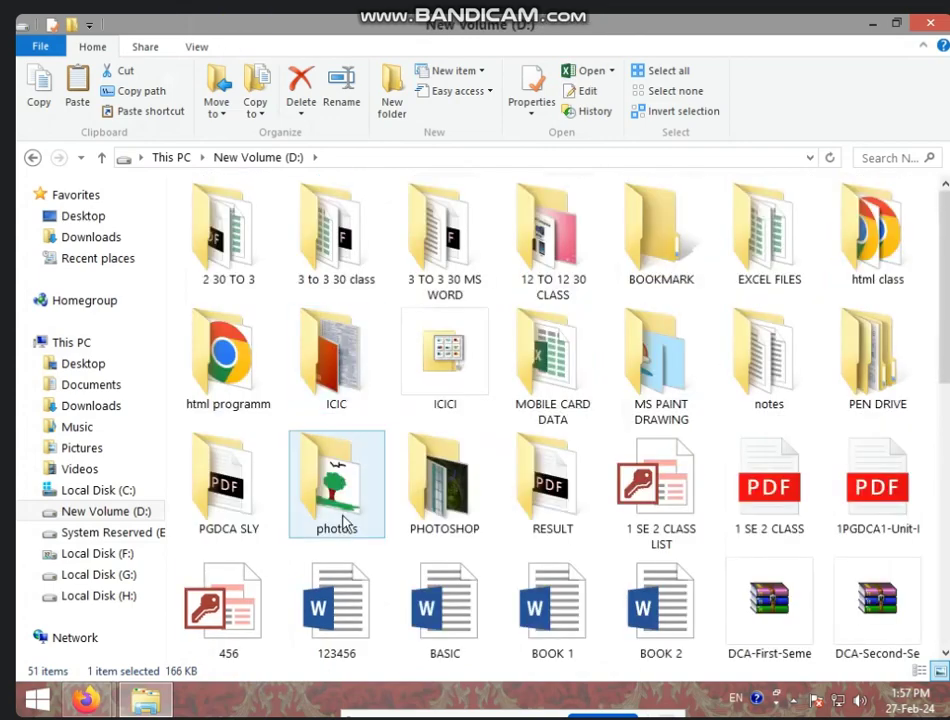
key("p")
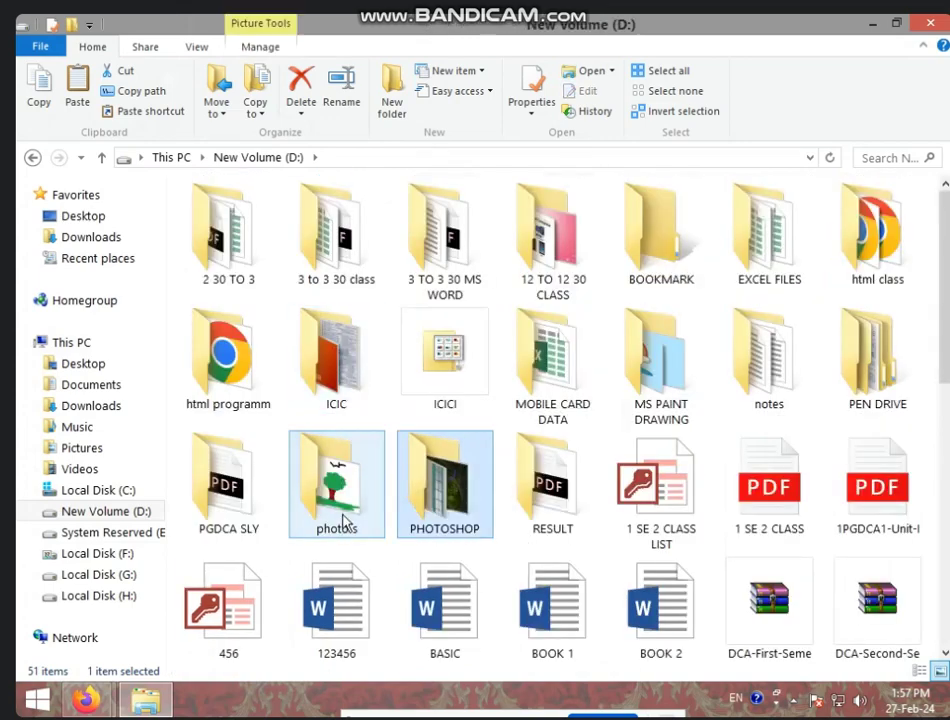
double_click(343, 515)
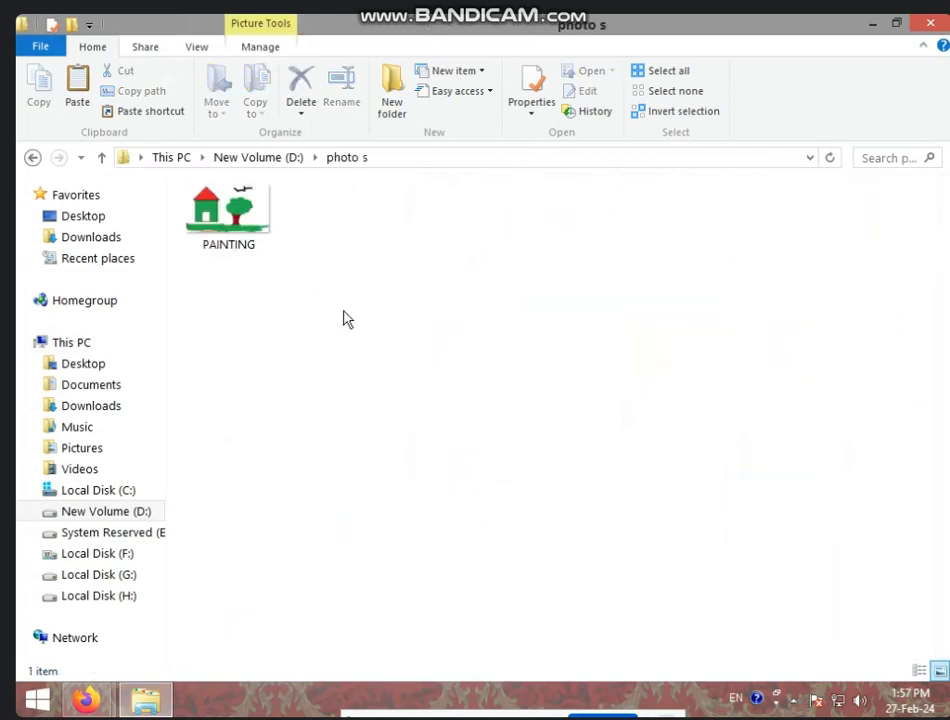
Step: Paste the copied pictures into the "photo s" folder and close the folder window
right_click(416, 299)
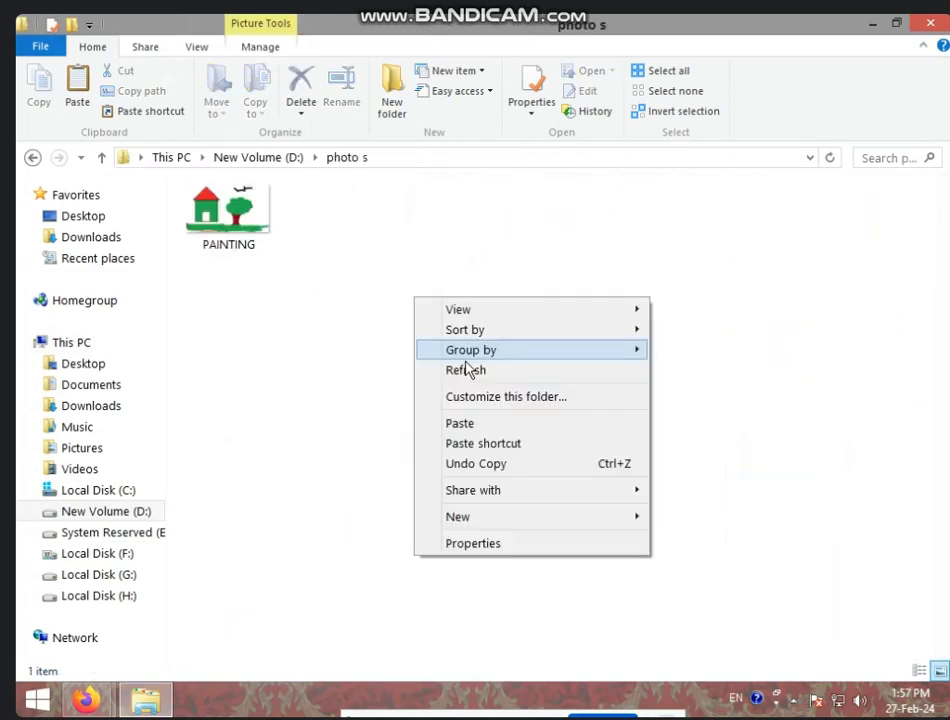
left_click(330, 384)
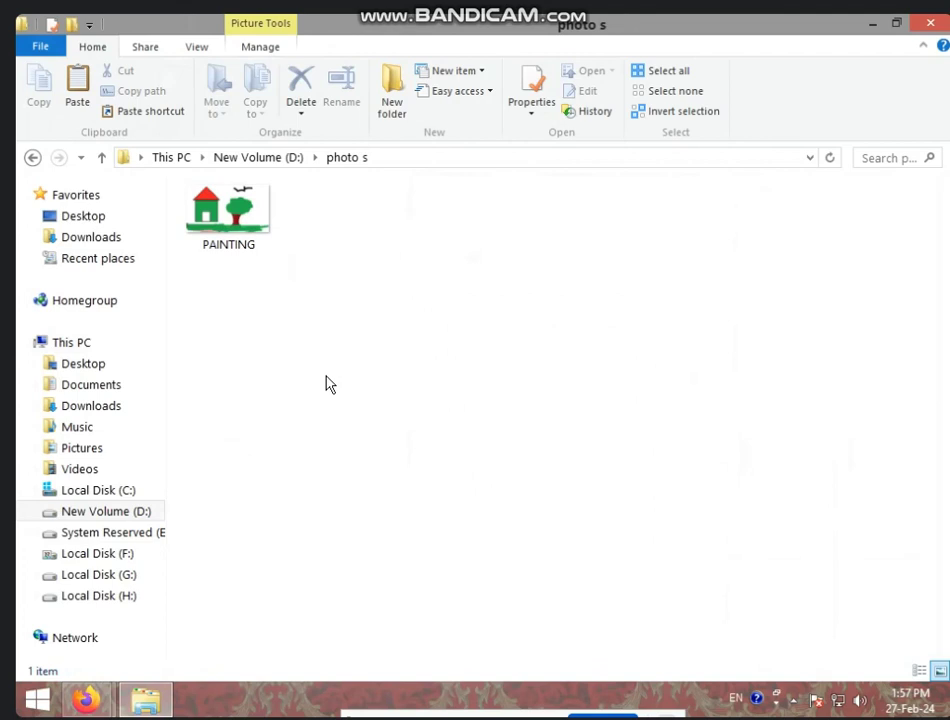
key("ctrl+v")
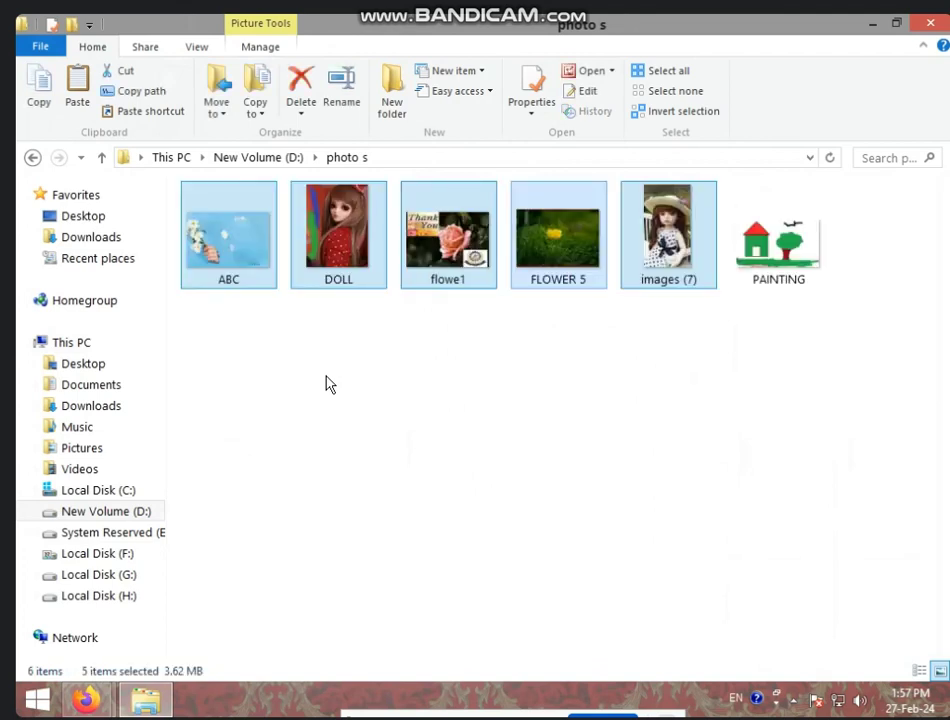
left_click(931, 23)
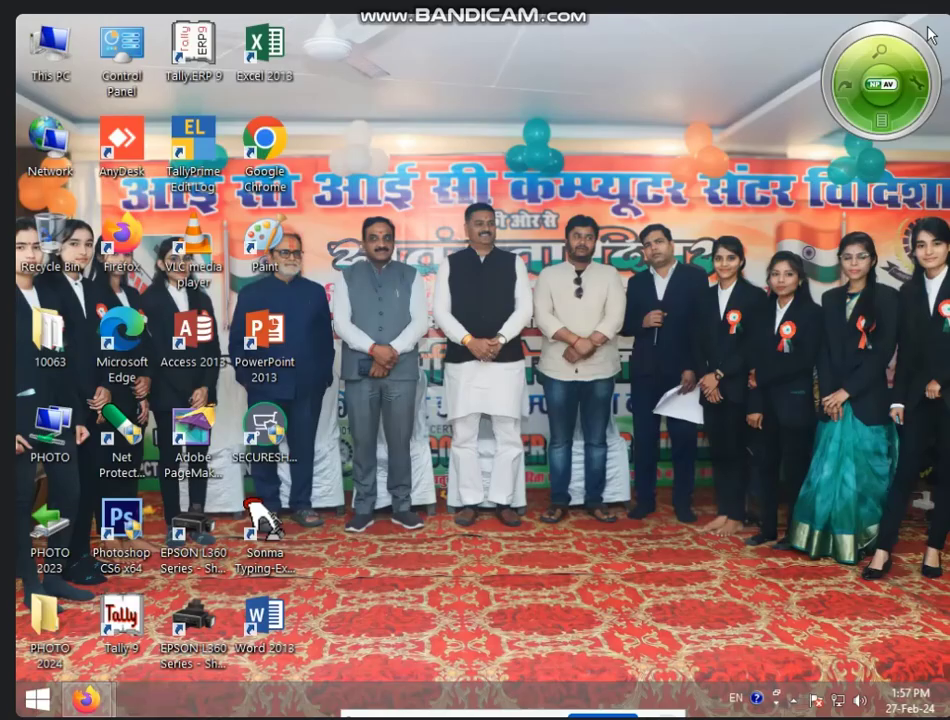
Step: Open the desktop's personalization settings and go to the Desktop Background options
right_click(494, 331)
left_click(564, 568)
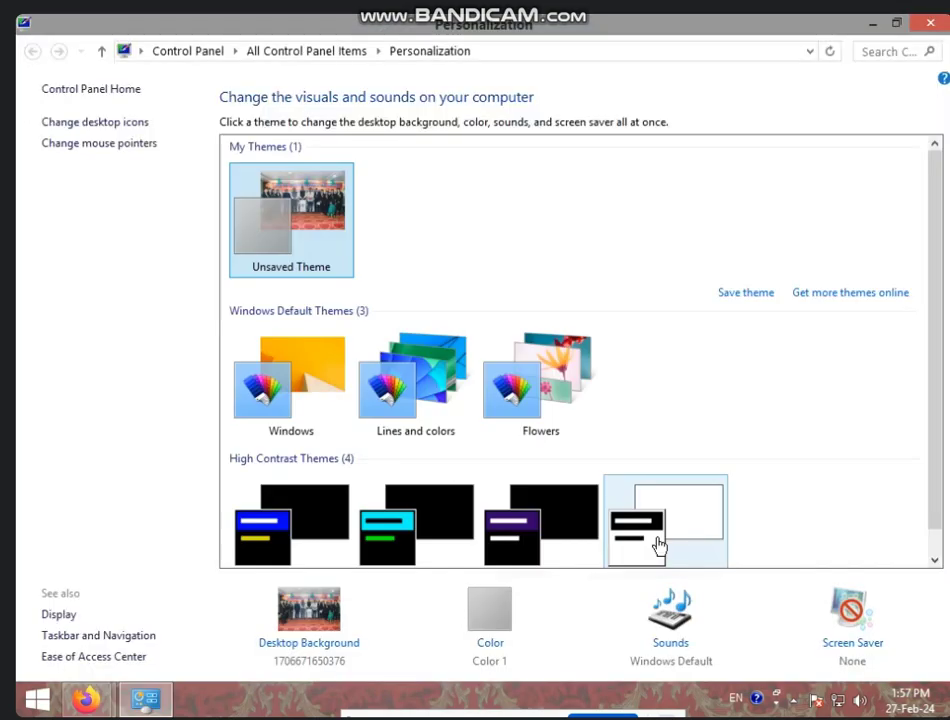
left_click(307, 648)
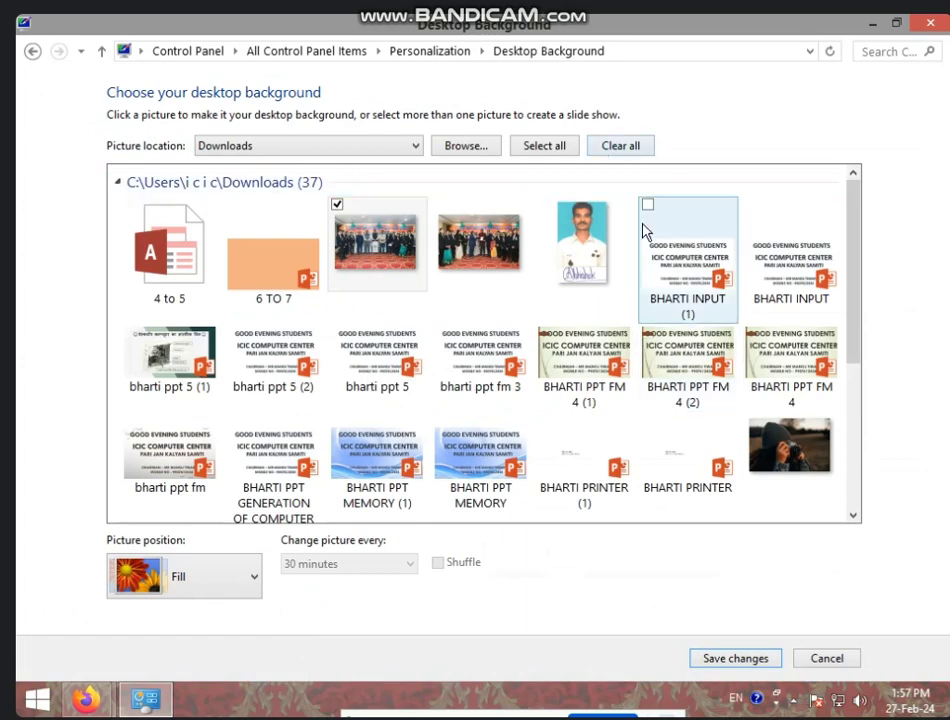
Step: Browse to the "photo s" folder on New Volume (D:) and set it as the desktop background picture location
left_click(470, 147)
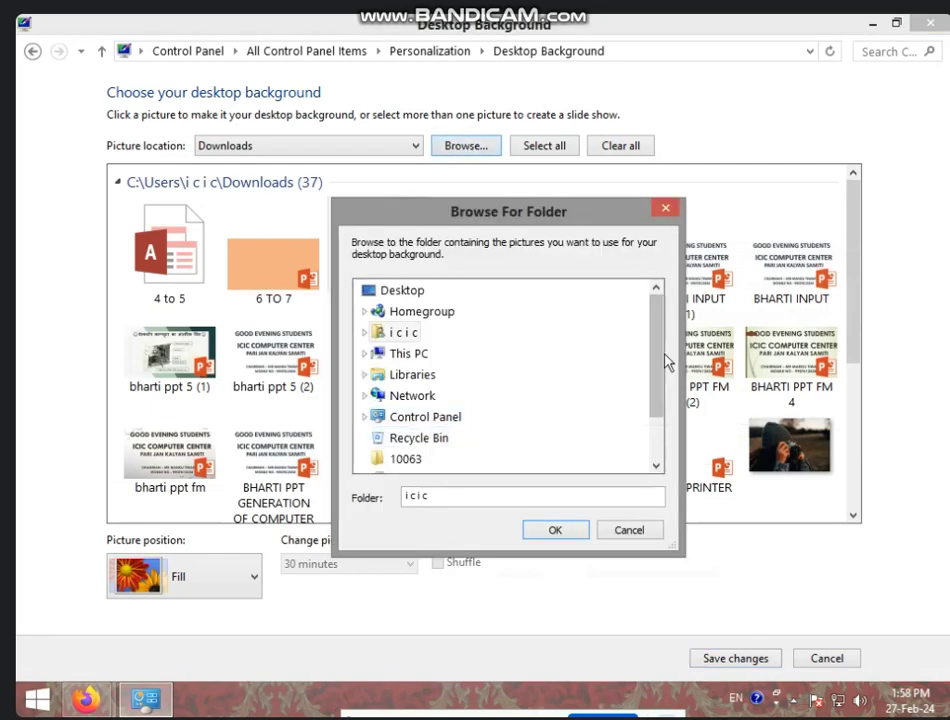
left_click(403, 358)
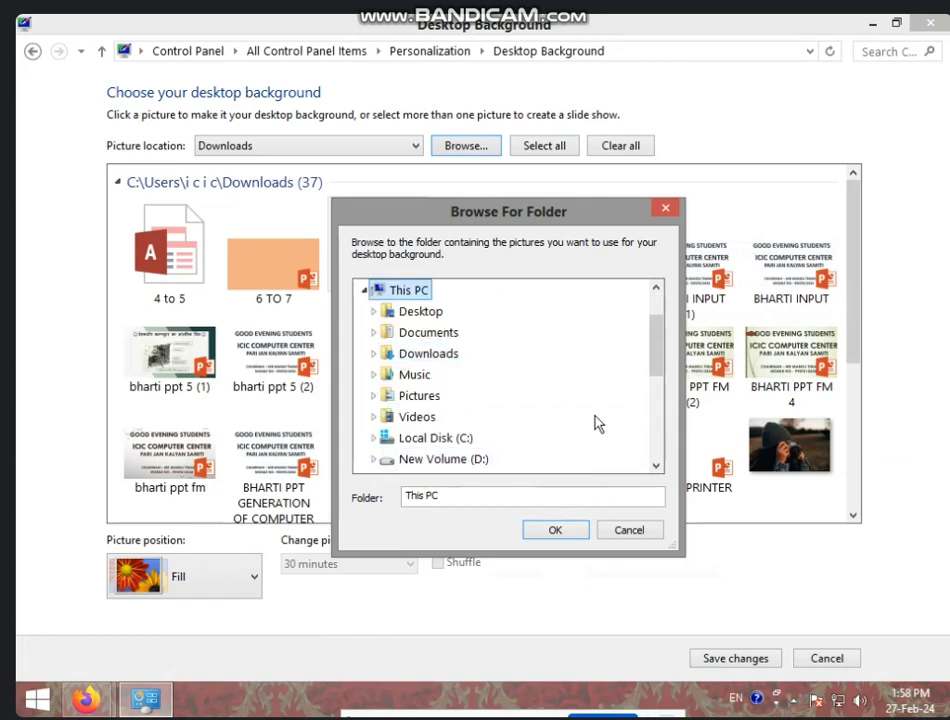
scroll(556, 383, "down", 1)
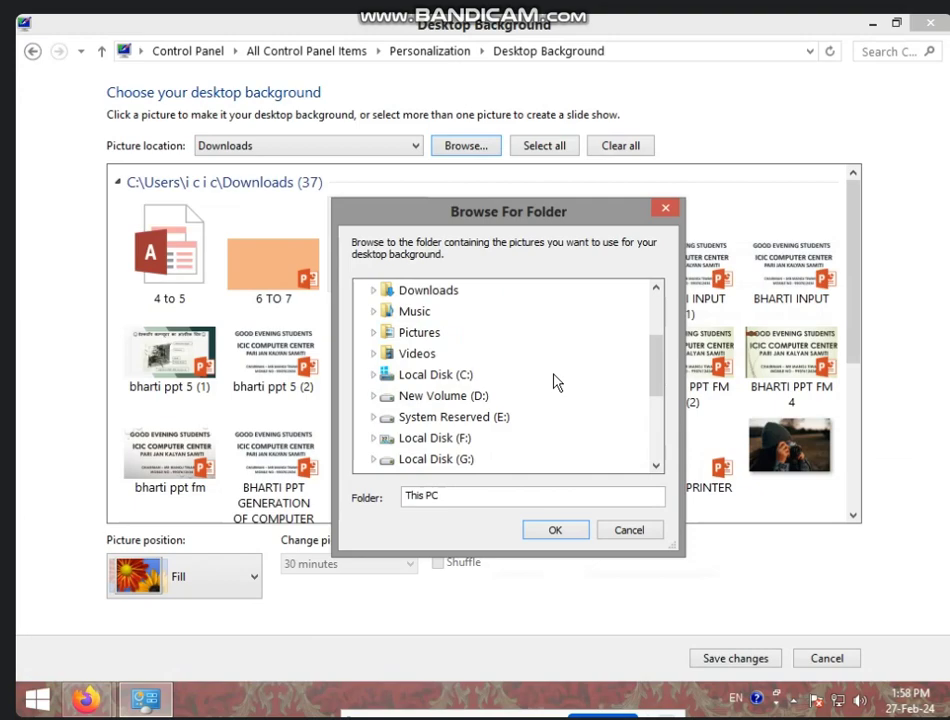
left_click(452, 397)
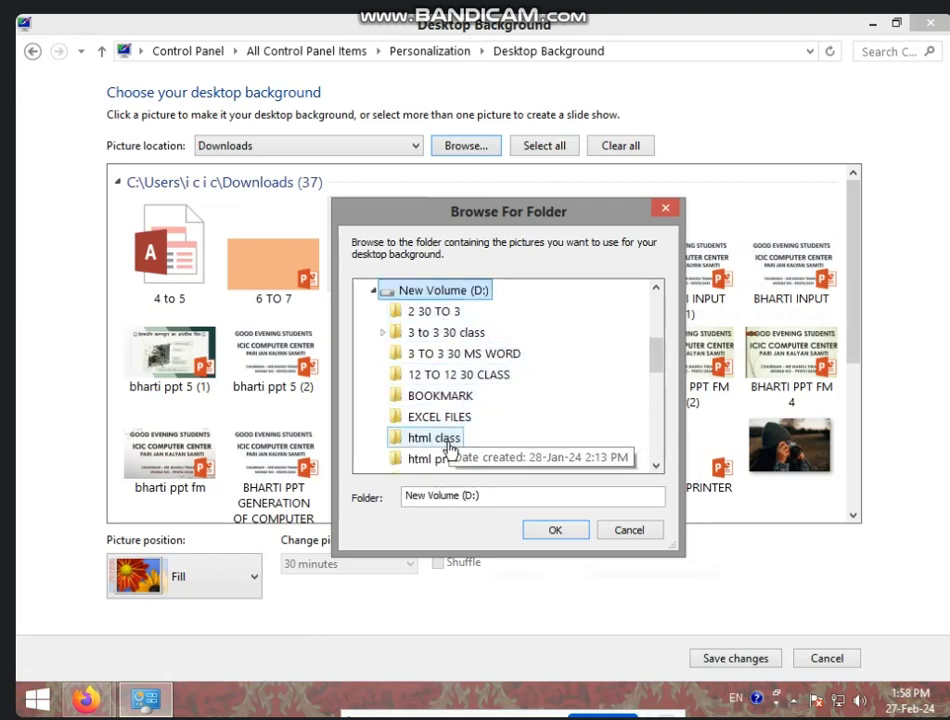
scroll(463, 437, "down", 1)
scroll(463, 437, "down", 1)
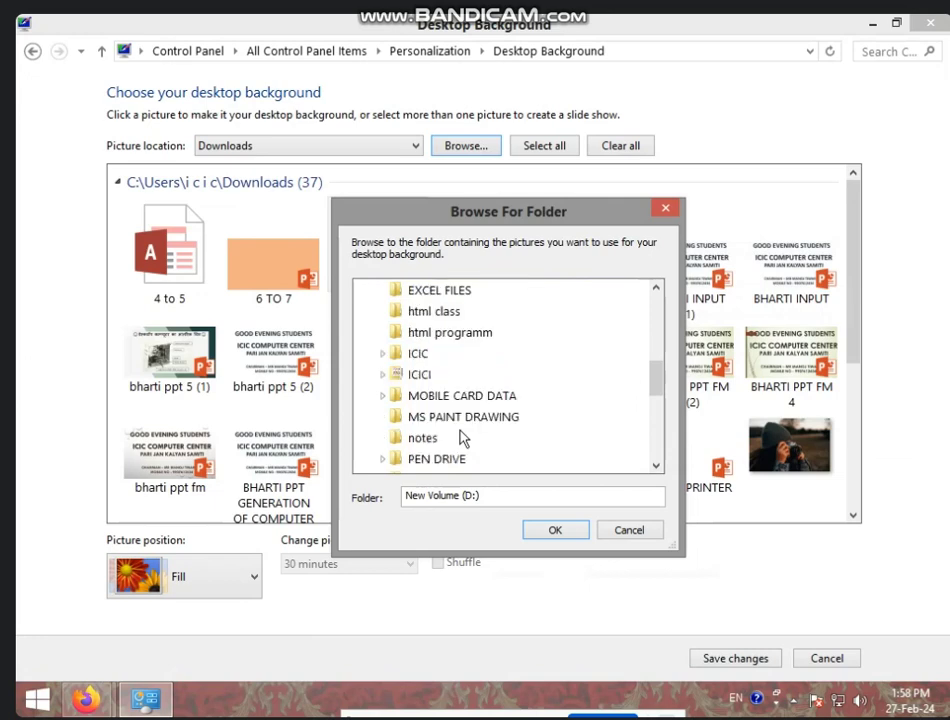
scroll(463, 437, "down", 1)
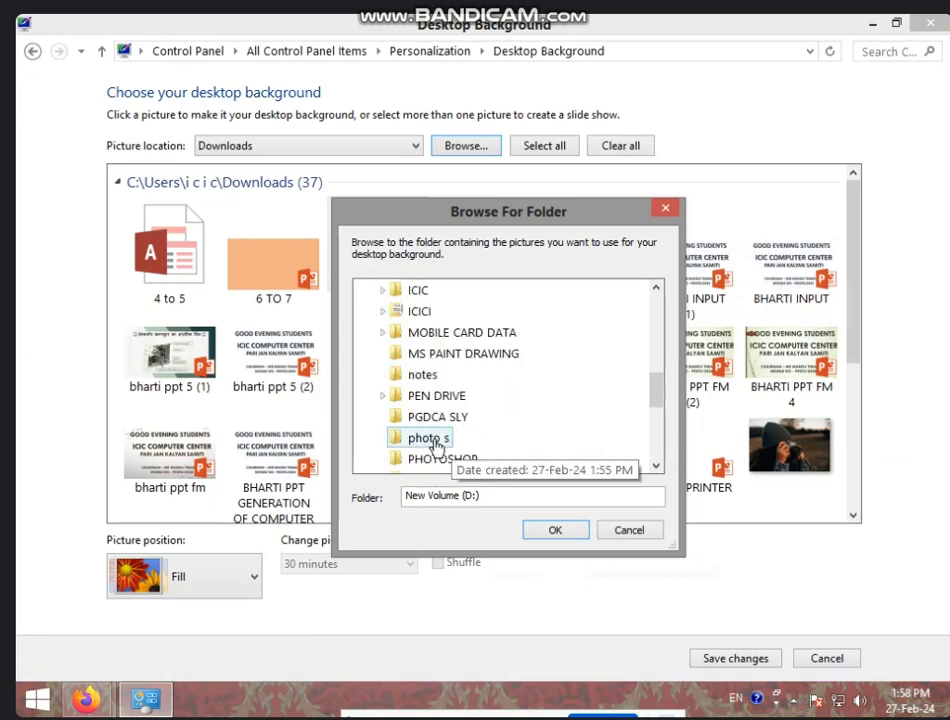
left_click(430, 440)
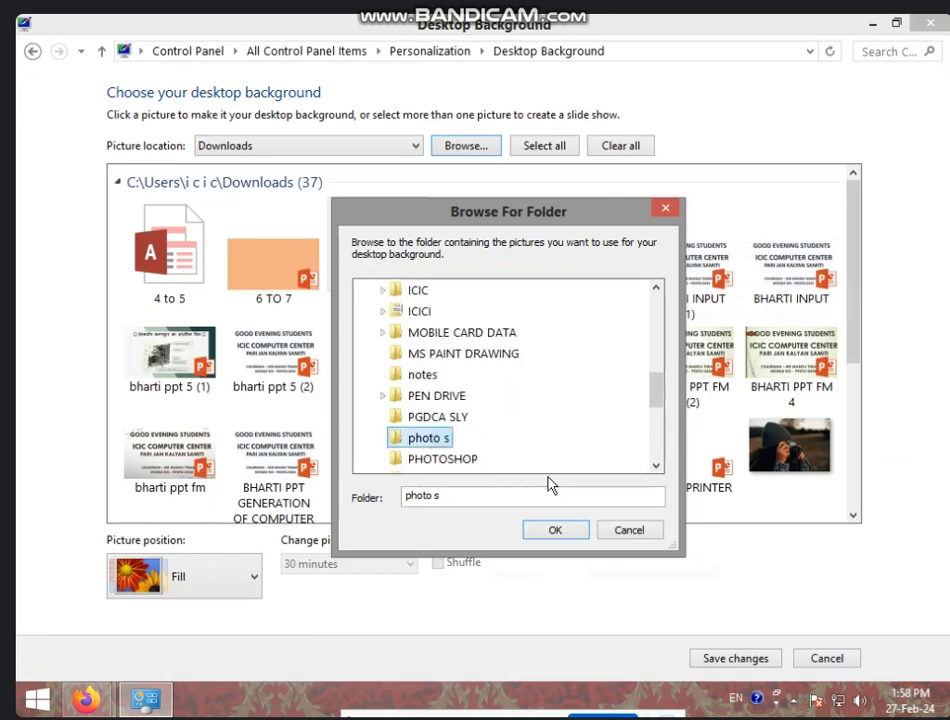
left_click(575, 532)
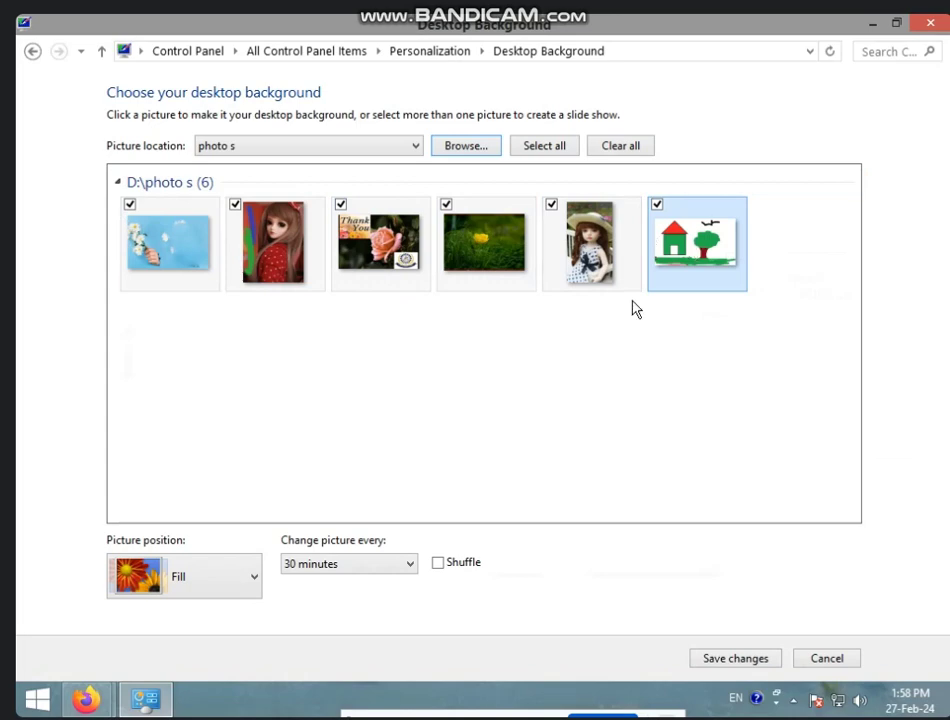
Step: Save the desktop background slide show with all the "photo s" pictures and close the Personalization window
left_click(727, 662)
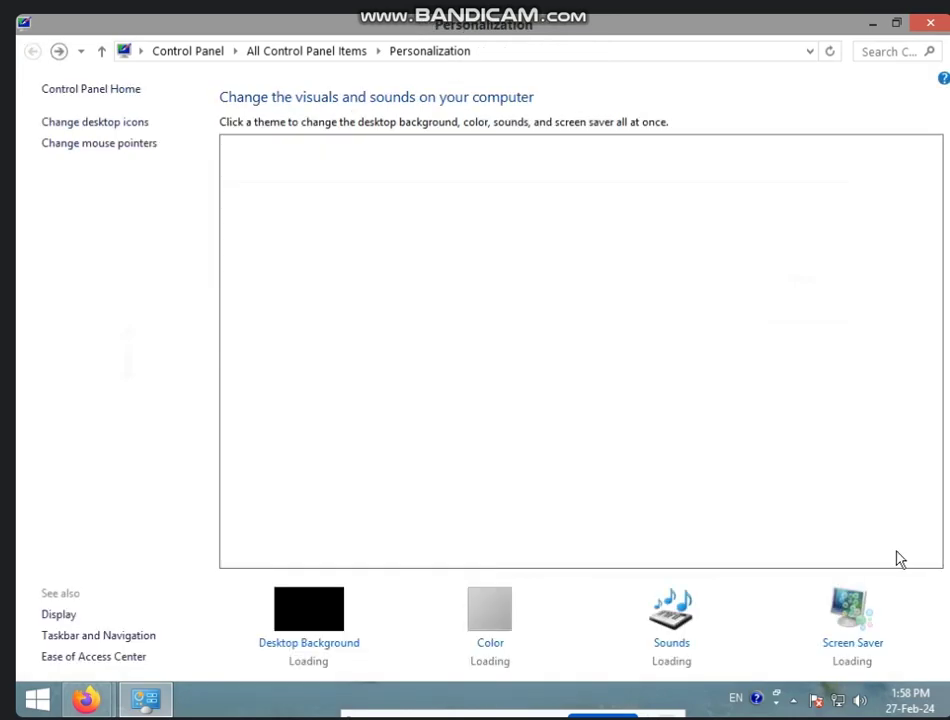
left_click(930, 25)
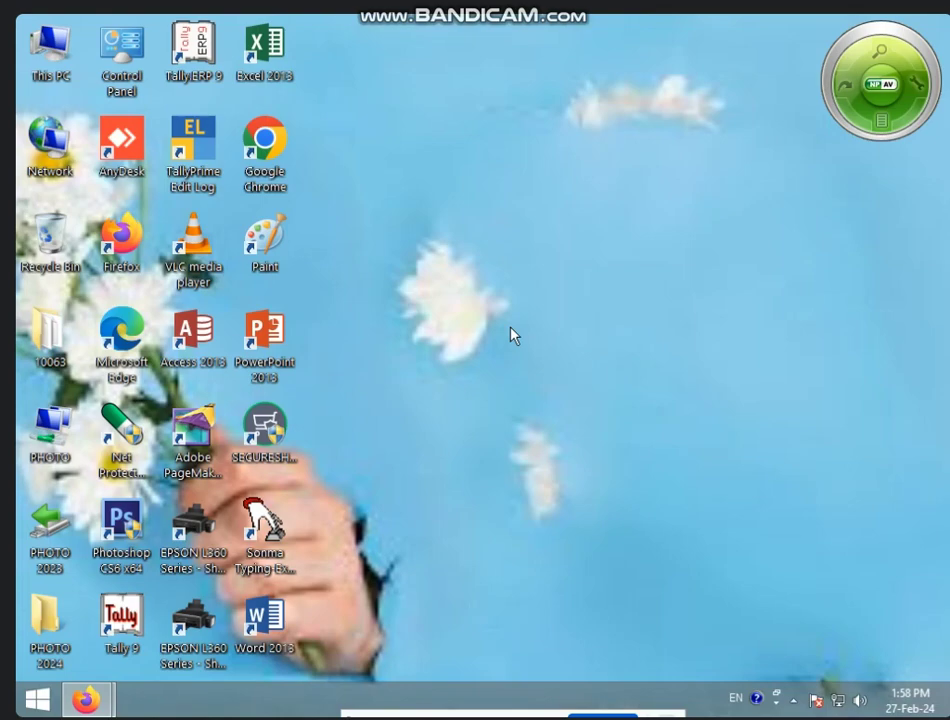
Step: Advance the desktop slide show to the next background picture three times in a row
right_click(484, 281)
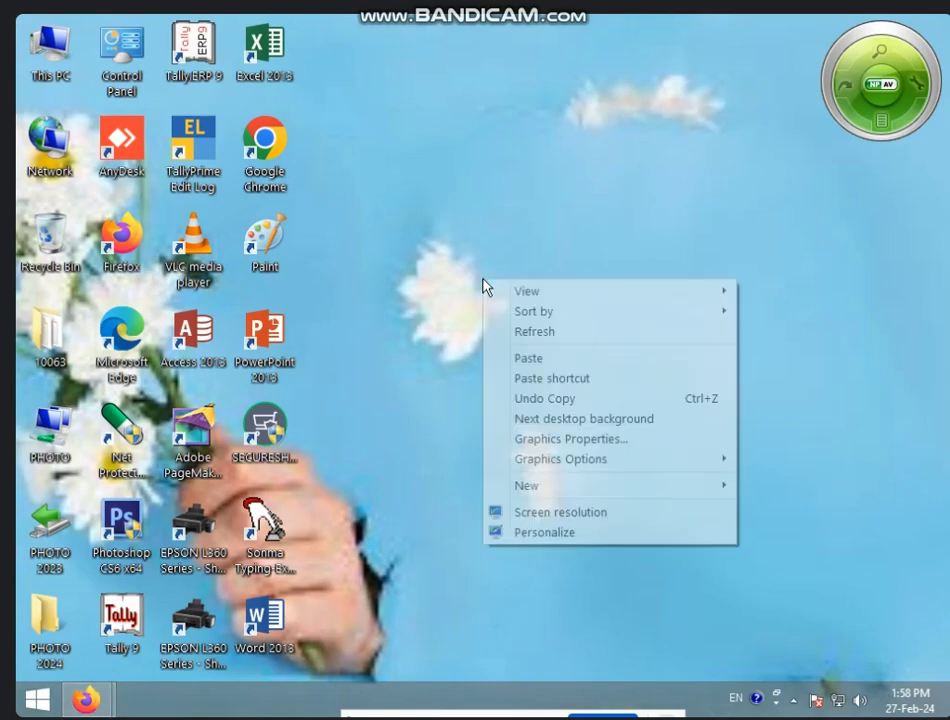
left_click(549, 426)
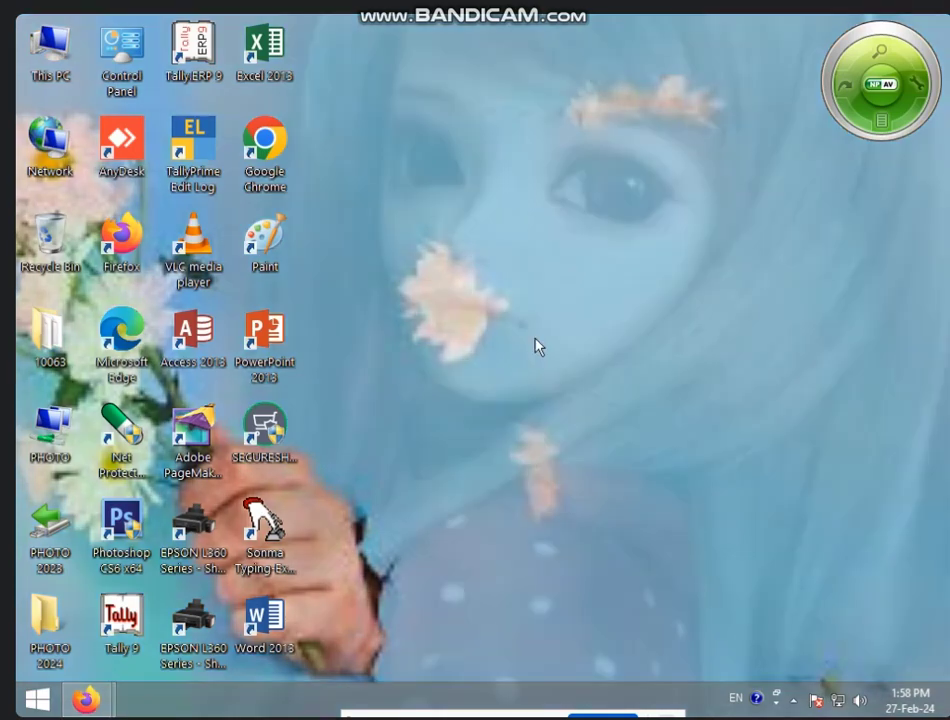
right_click(534, 331)
left_click(590, 467)
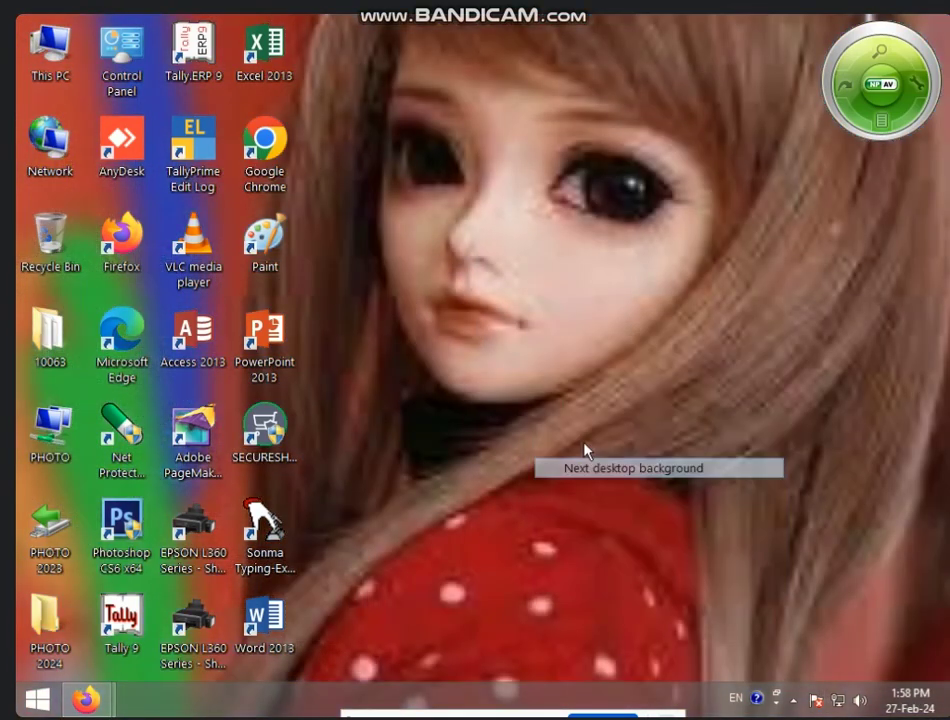
right_click(528, 303)
left_click(569, 452)
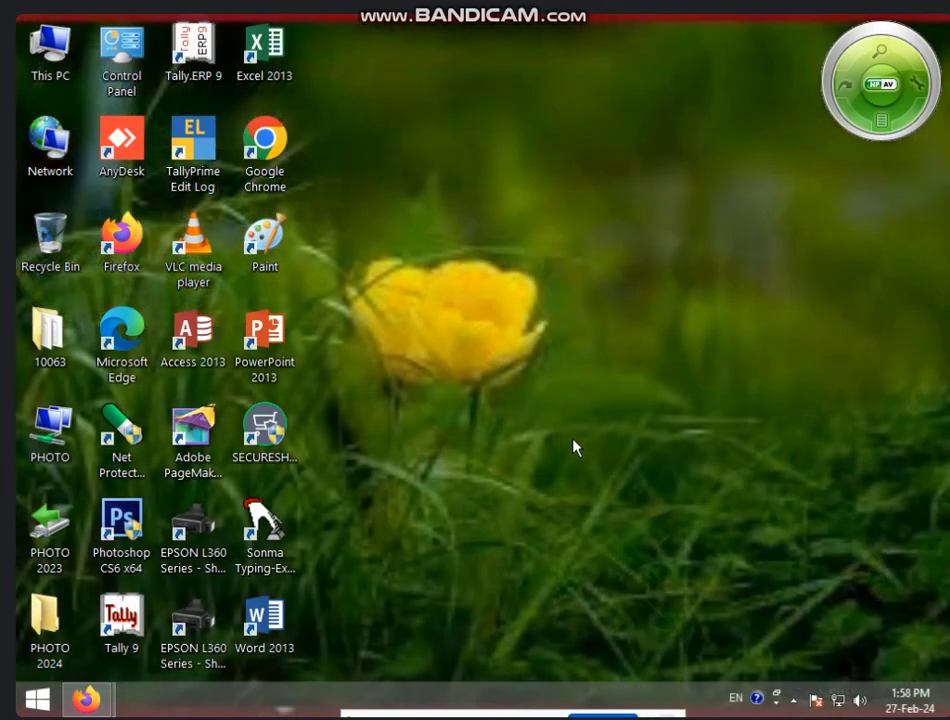
Step: Set the desktop background slide show to change picture every 10 seconds, save the changes and close the Personalization window
right_click(576, 441)
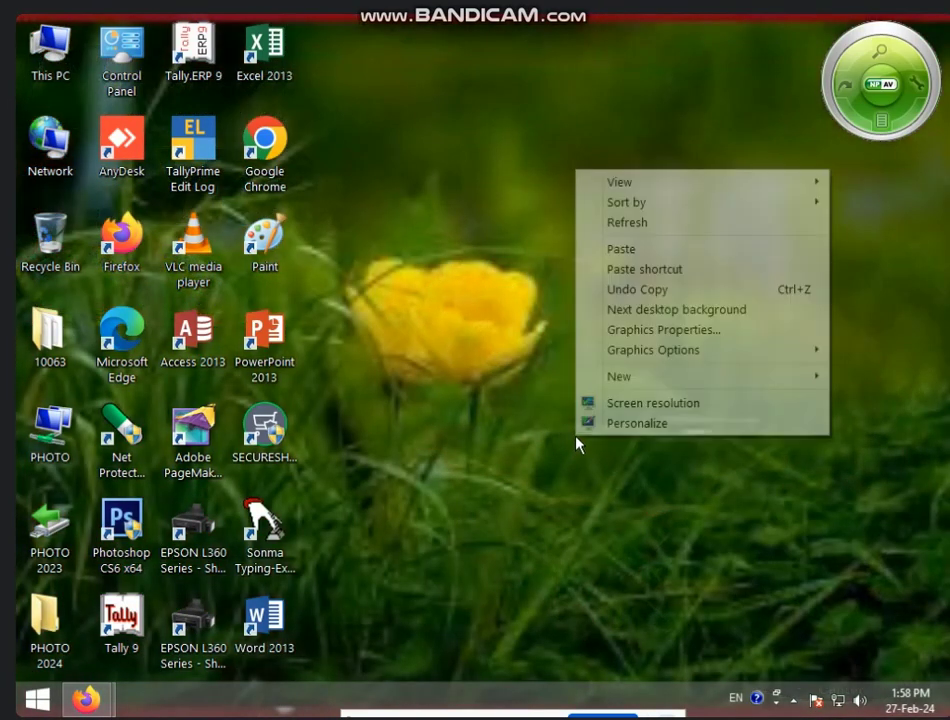
left_click(674, 428)
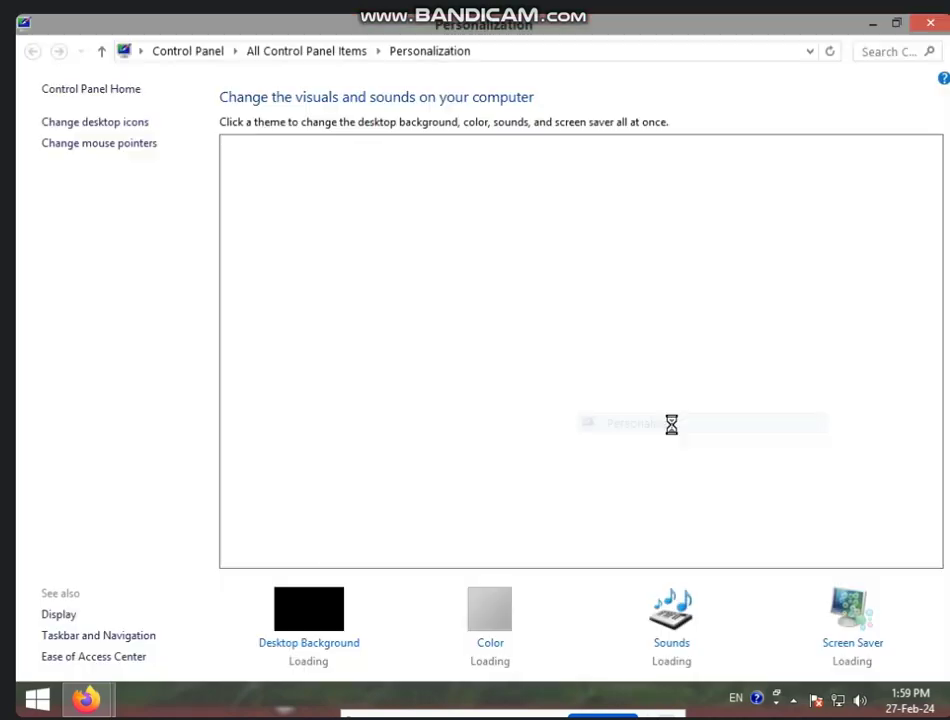
left_click(307, 650)
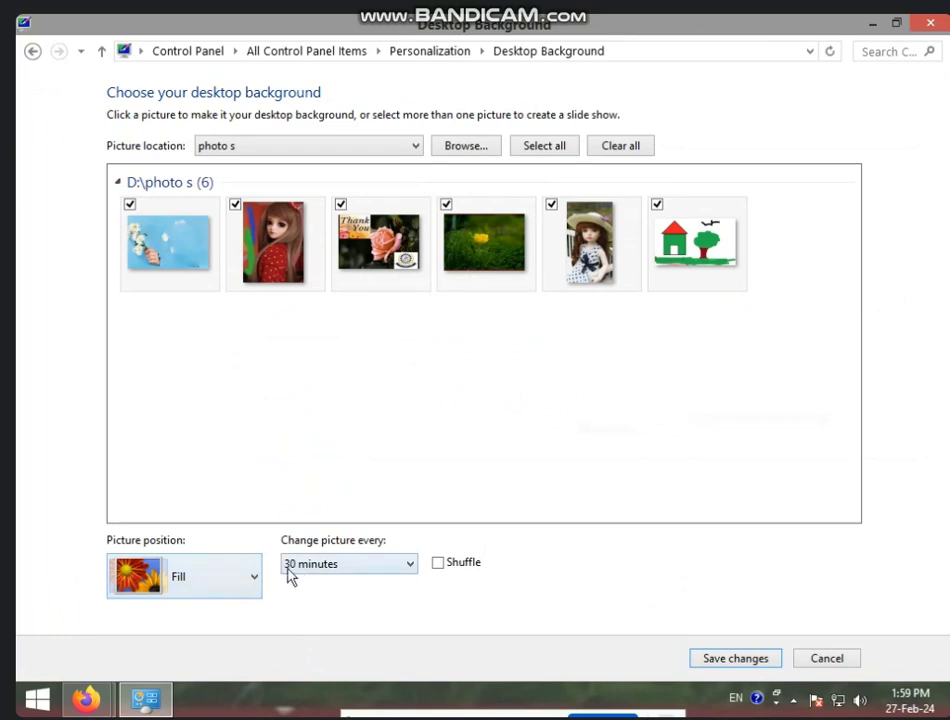
left_click(412, 566)
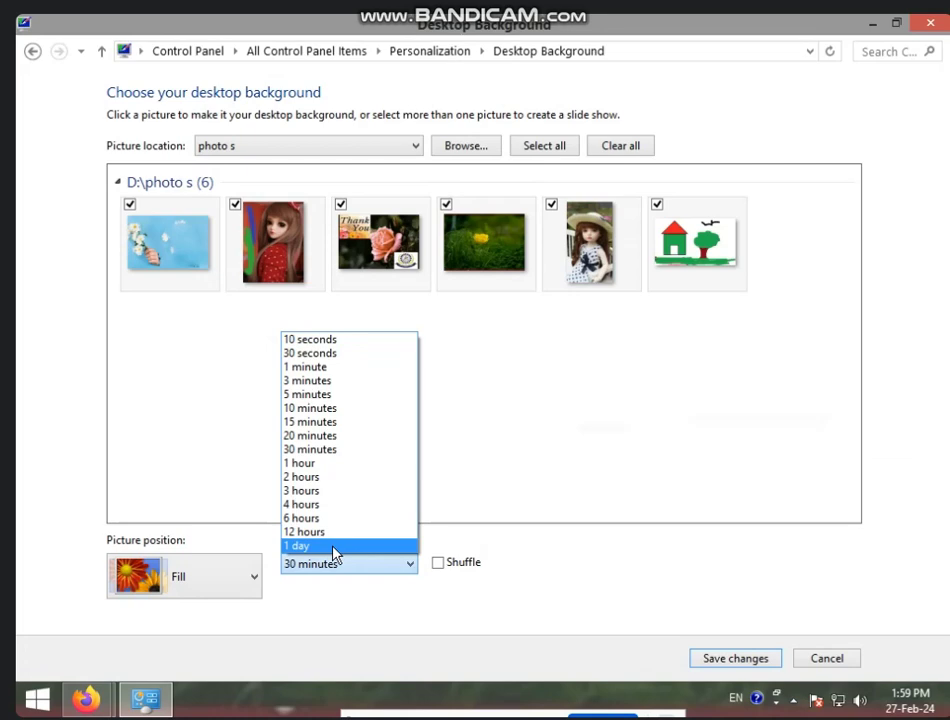
left_click(339, 344)
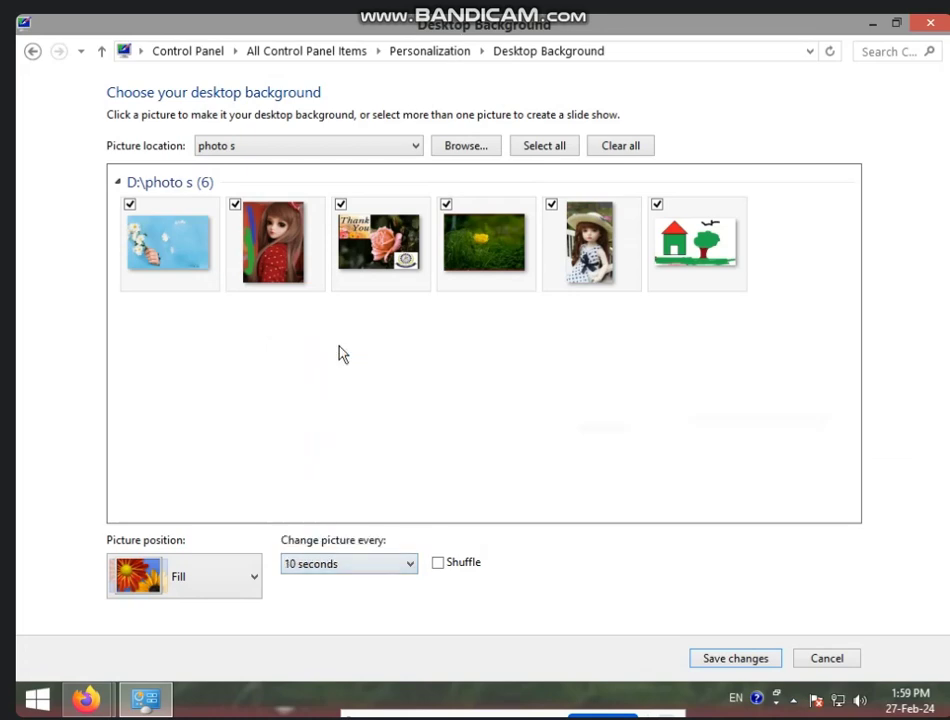
left_click(736, 660)
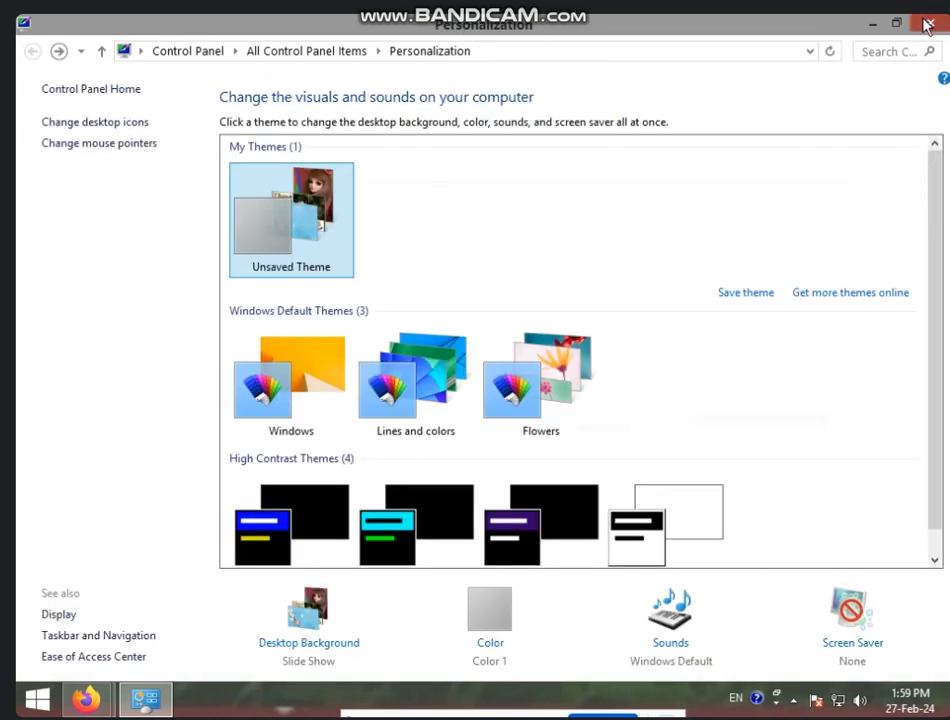
key("alt+F4")
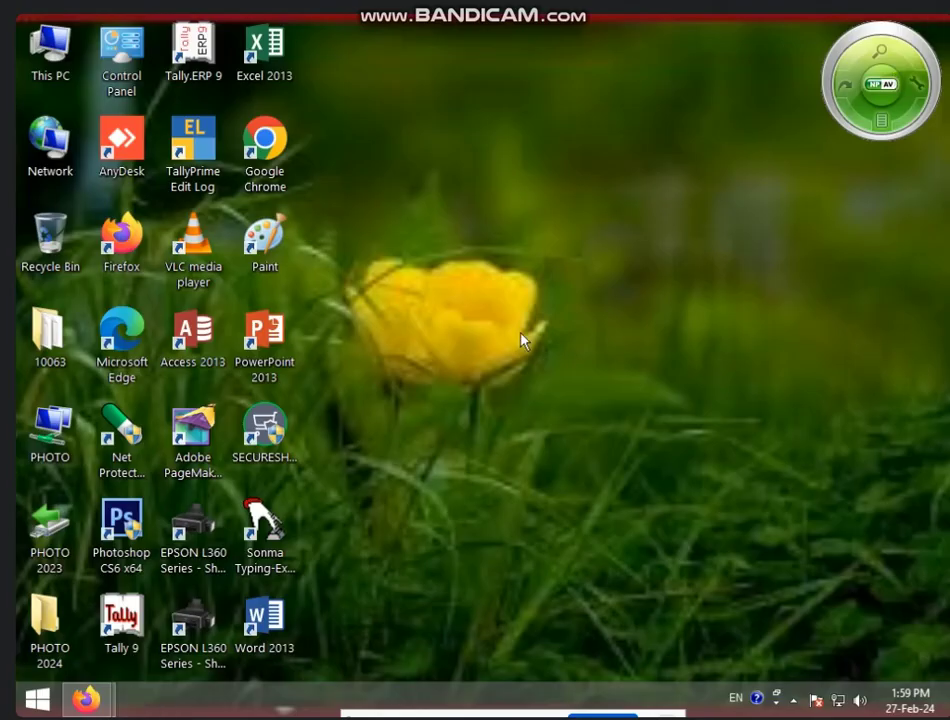